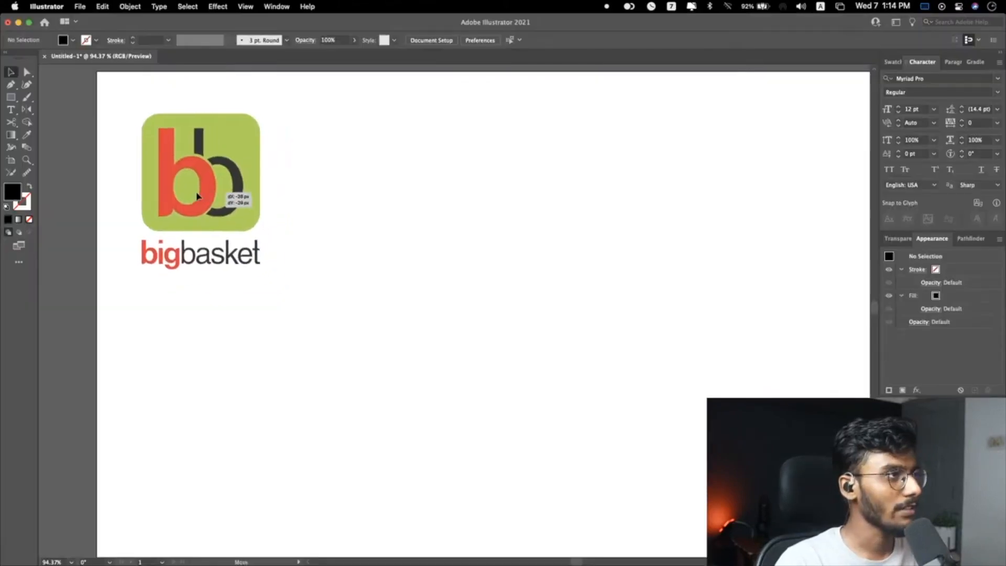
Step: Shrink the bigbasket reference logo and park it outside the artboard
drag(218, 191, 220, 194)
drag(260, 268, 248, 247)
click(336, 241)
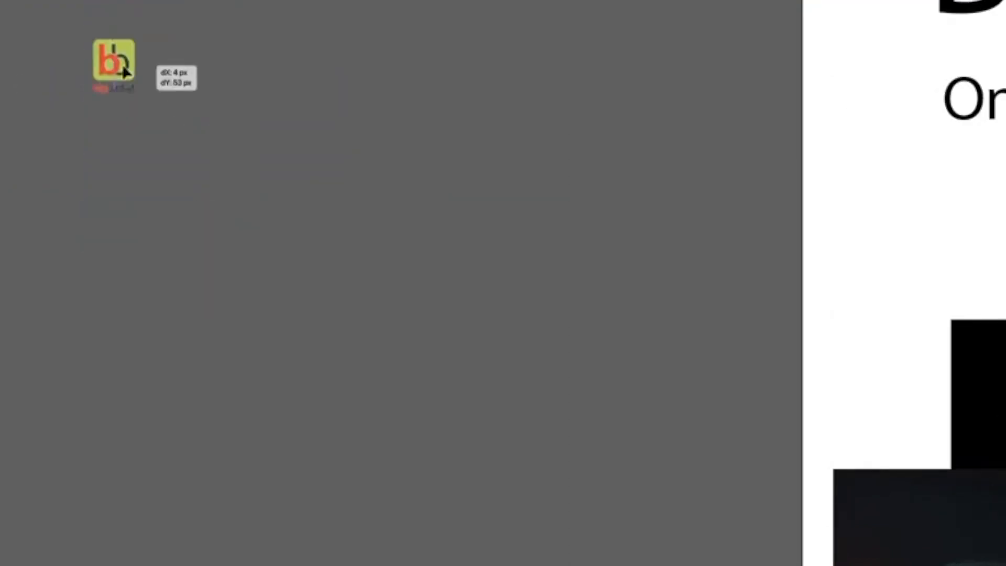
drag(123, 74, 128, 83)
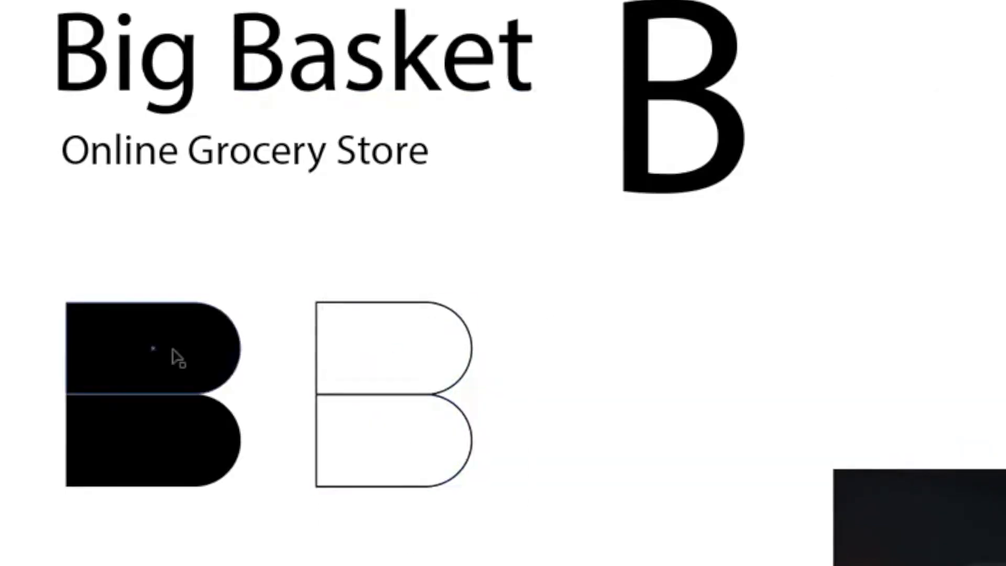
Step: Place a copy of the outlined B behind the original, offset up and to the right
drag(390, 395, 431, 355)
drag(303, 331, 337, 486)
key(d)
click(842, 402)
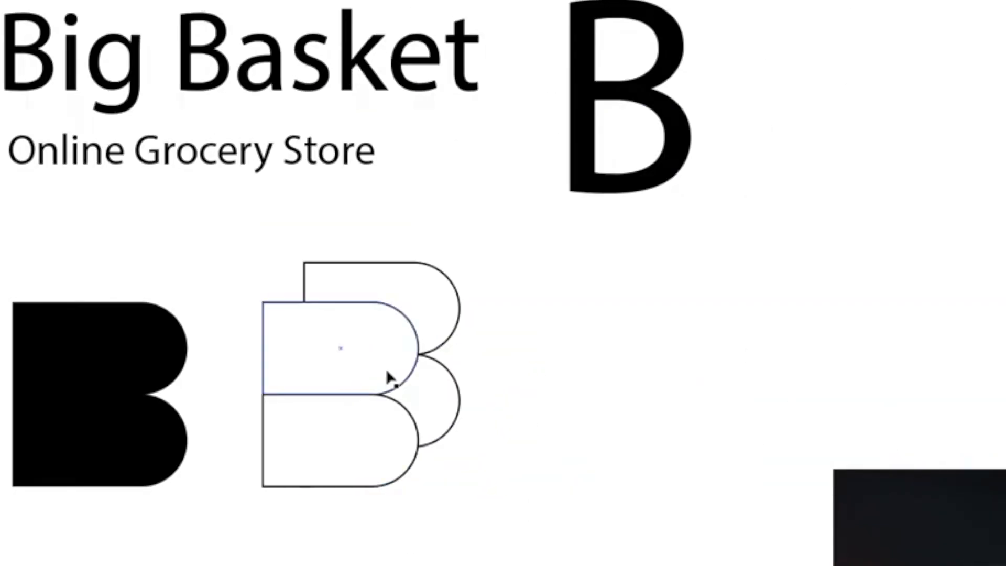
Step: Draw an open, squared letter B beside the outlined B with the Pen tool, leaving gaps at the stem
scroll(590, 429, right, 2)
key(p)
click(622, 447)
click(622, 341)
click(706, 341)
click(706, 393)
click(643, 393)
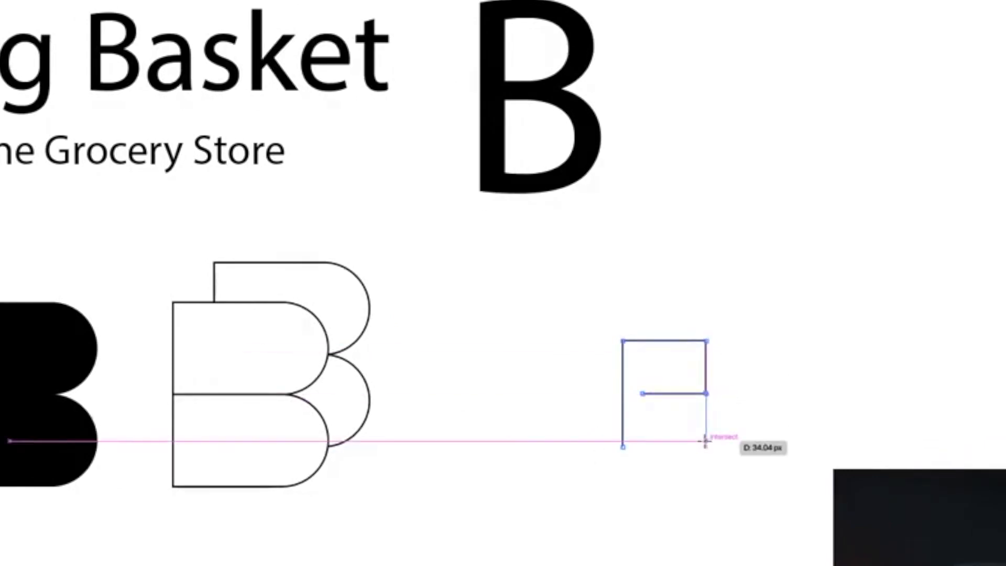
click(642, 447)
key(v)
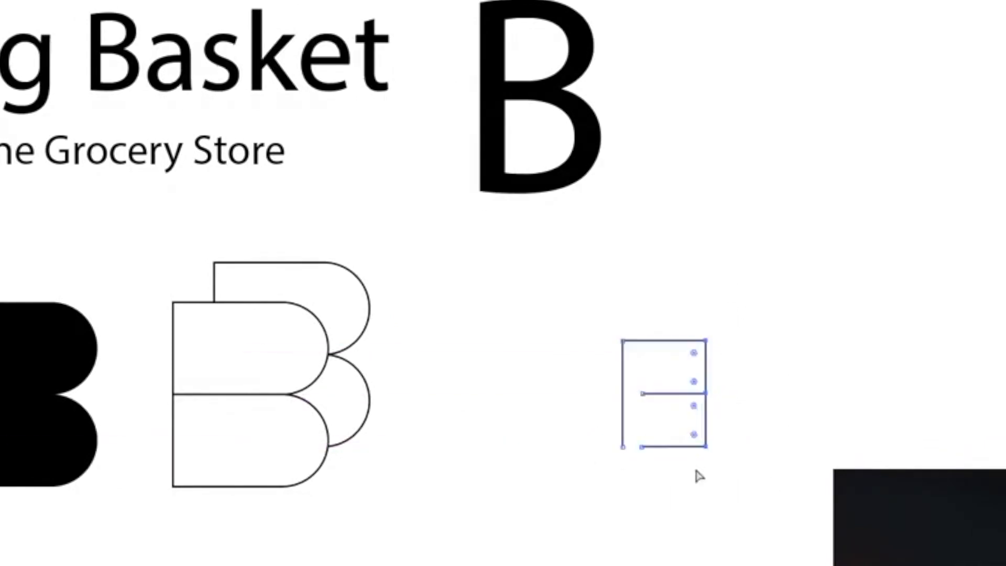
Step: Create a mirrored copy of the open B and round the outer corners of both letters
drag(681, 396, 689, 381)
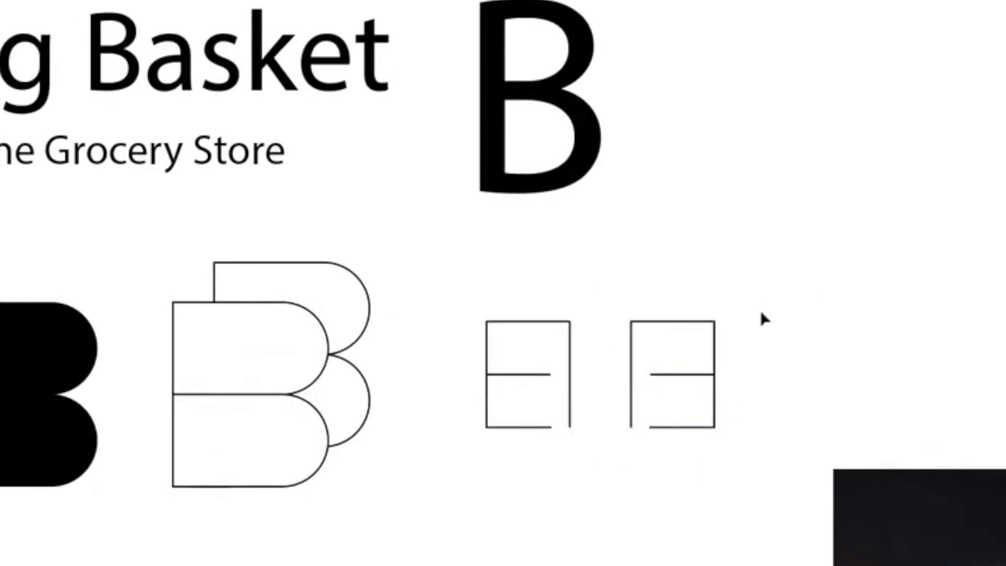
drag(705, 330, 697, 344)
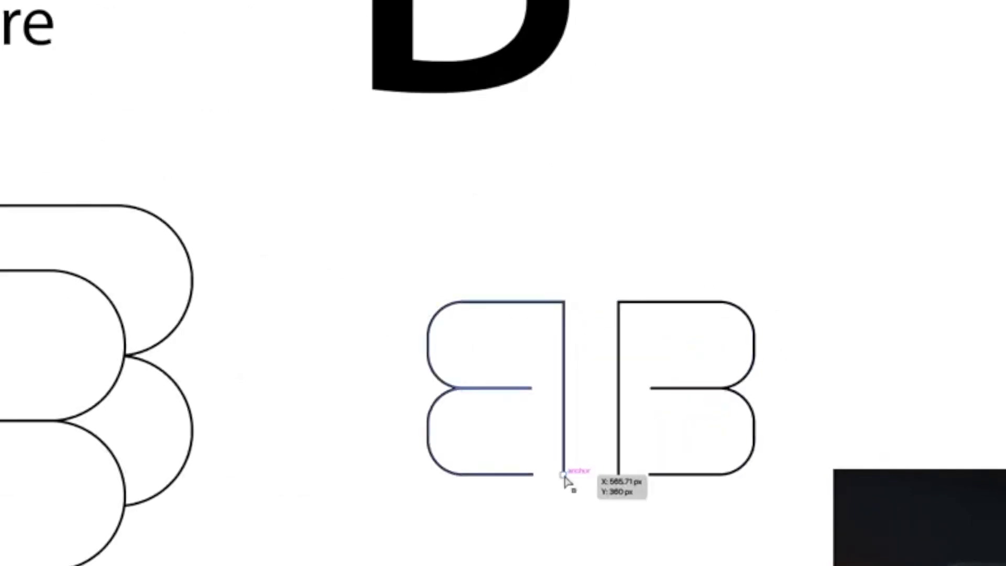
Step: Bring the two thick-stroked mirrored Bs together along a shared base and shorten their stems and middle arms
mouse_move(568, 479)
mouse_down()
mouse_move(547, 486)
mouse_move(647, 472)
mouse_up()
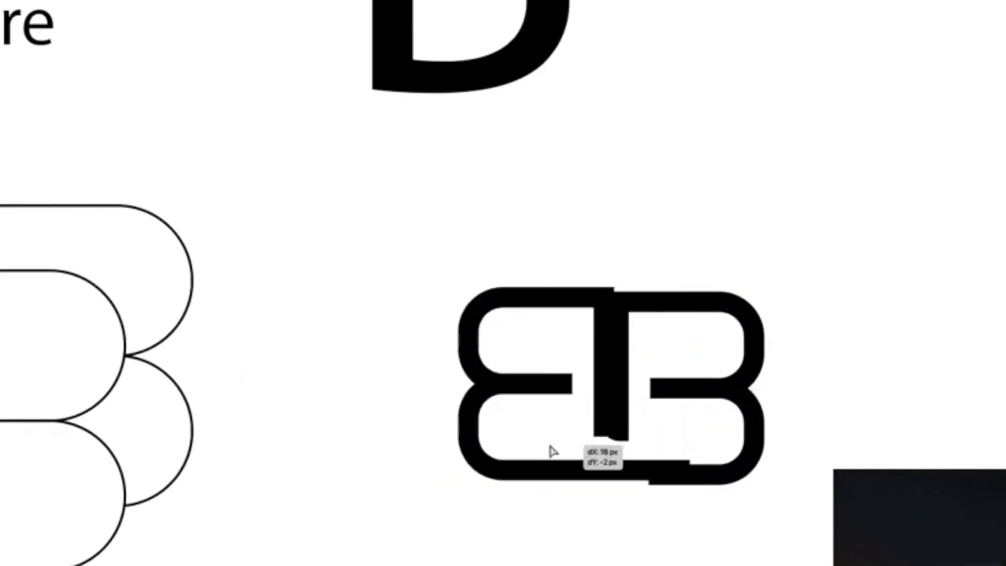
drag(620, 411, 620, 399)
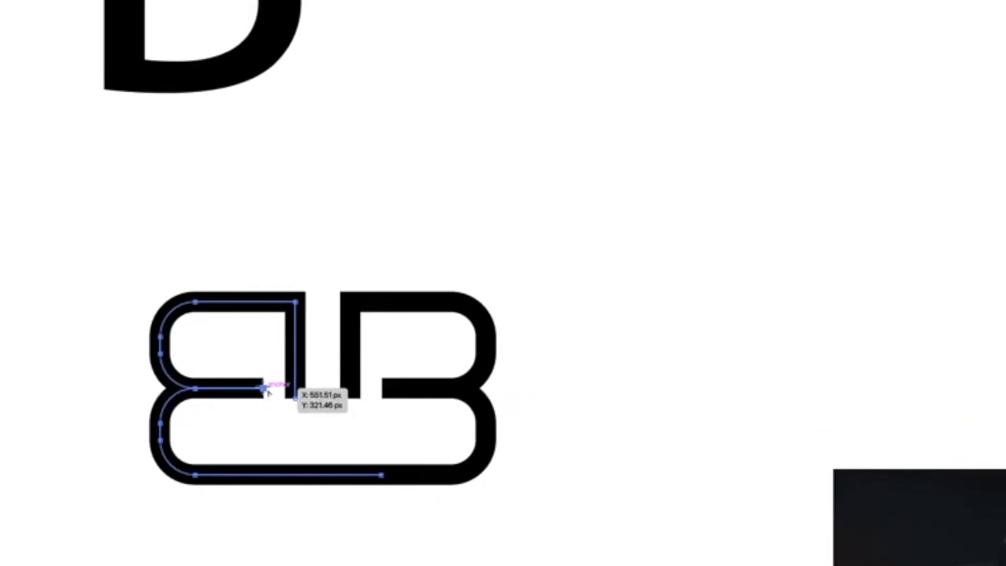
click(555, 425)
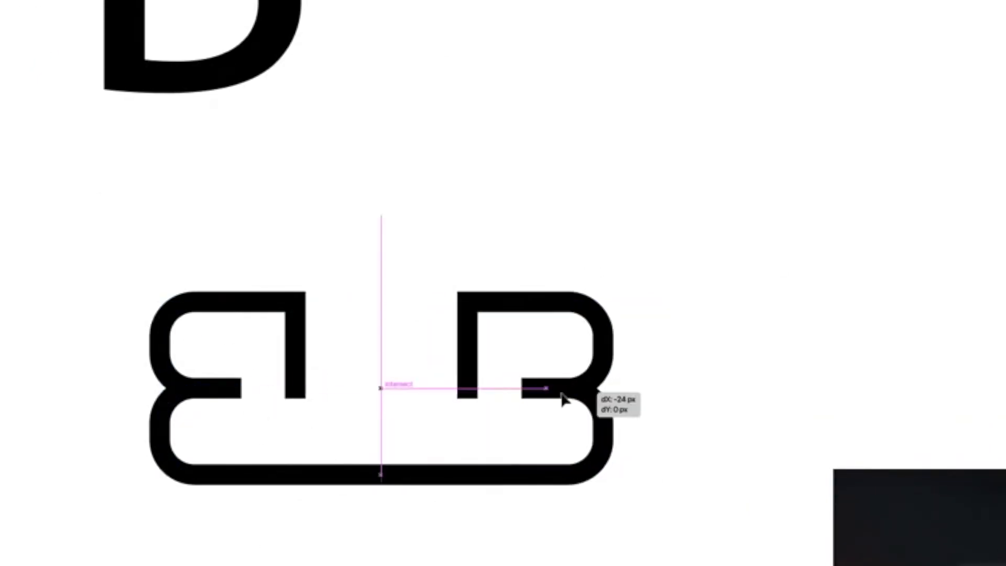
drag(561, 398, 455, 400)
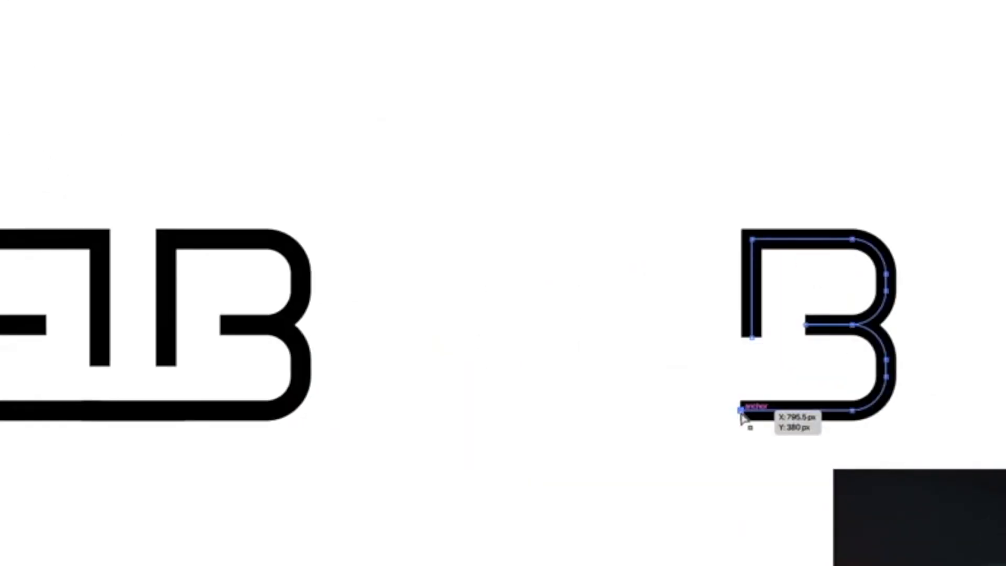
Step: Extend a separate open B with the Pen tool into a larger second B interlocked around the first
drag(748, 421, 700, 420)
click(697, 175)
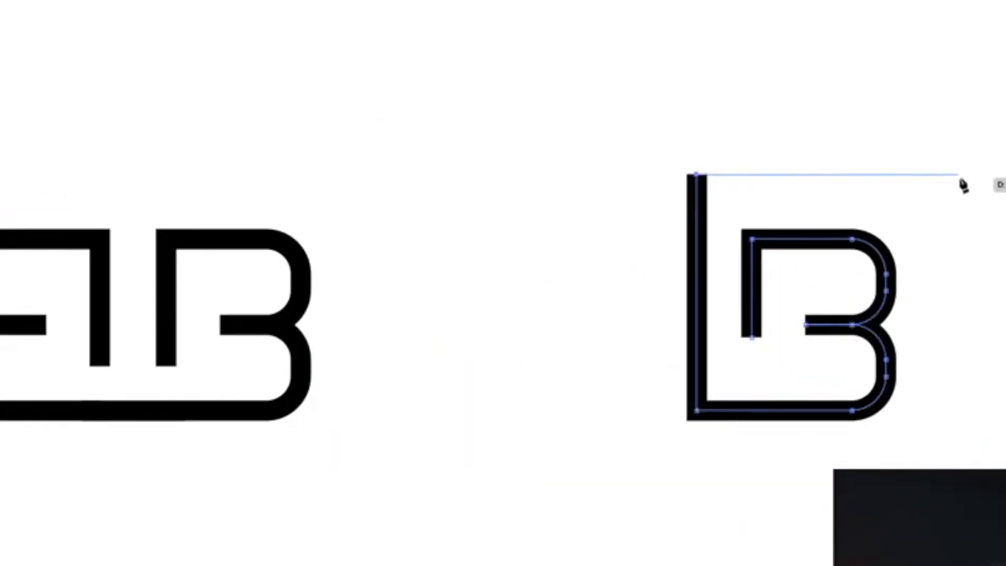
click(966, 175)
click(966, 326)
click(966, 476)
click(752, 476)
click(752, 337)
key(a)
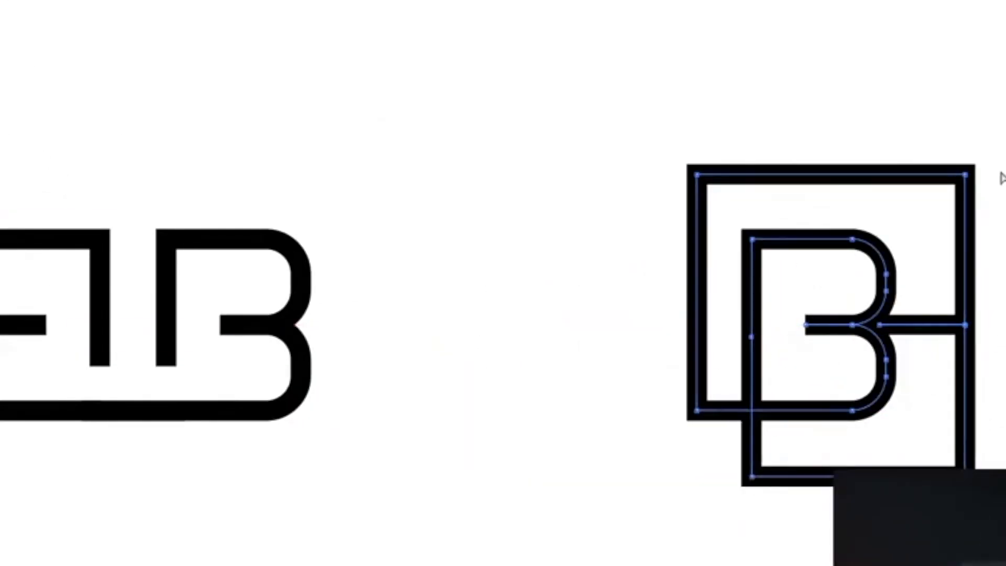
Step: Round the outer B's right-side corners, and round the upper-left corners on a duplicate of the double-B mark
drag(951, 189, 889, 236)
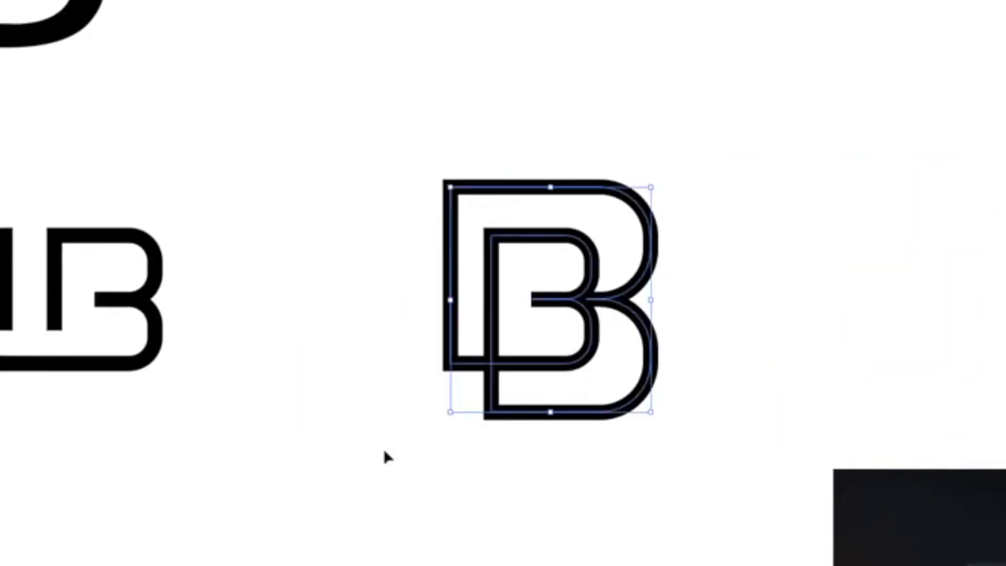
drag(600, 108, 495, 502)
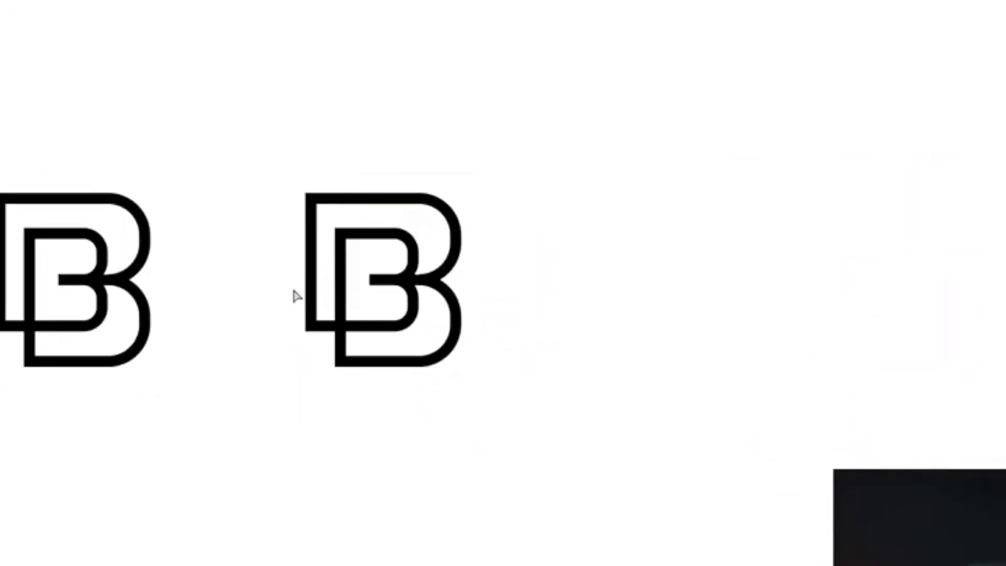
drag(294, 294, 366, 338)
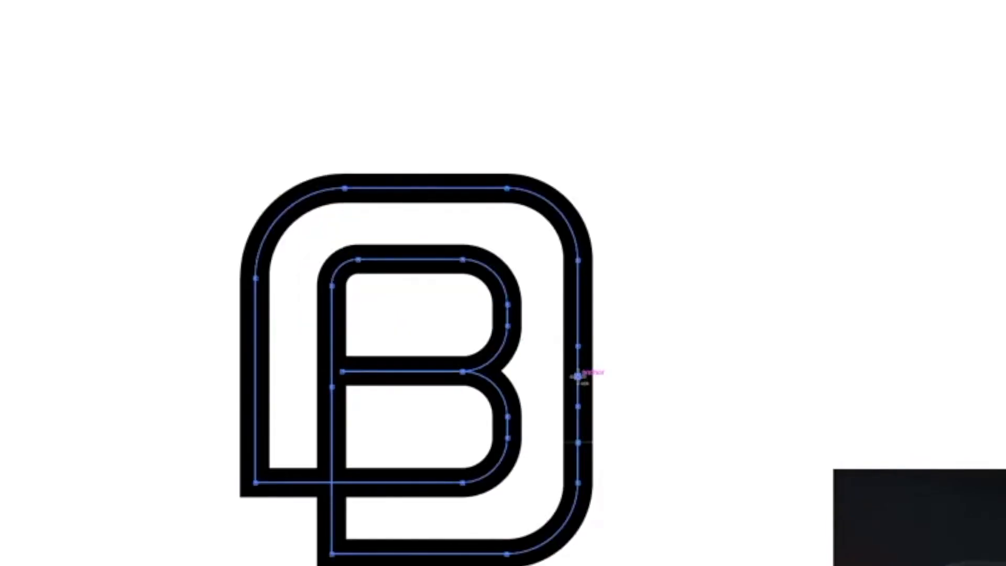
Step: Pull the outer B's right-side midpoint inward to form a notch and round the corners around it
drag(578, 377, 564, 382)
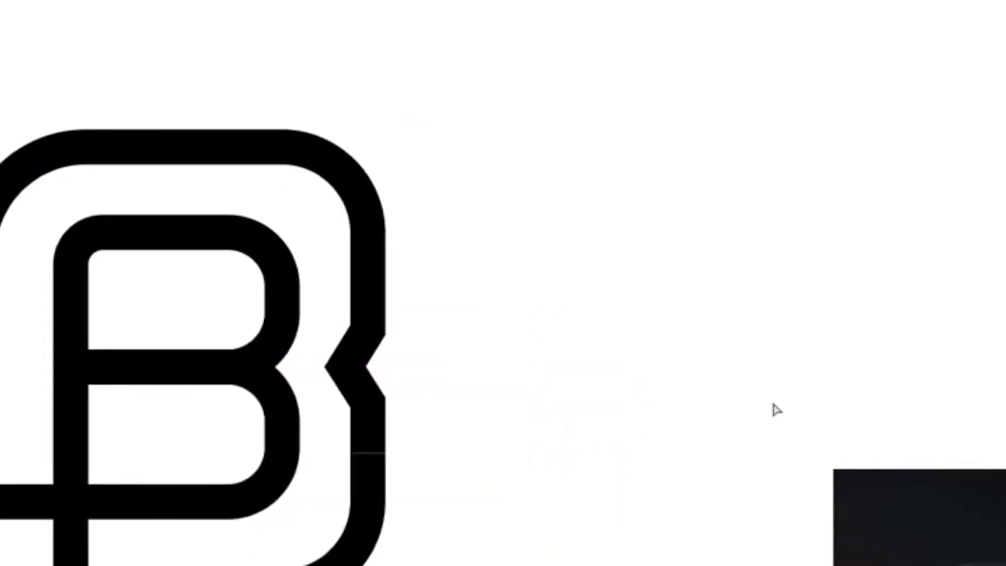
key(super+a)
drag(357, 329, 305, 206)
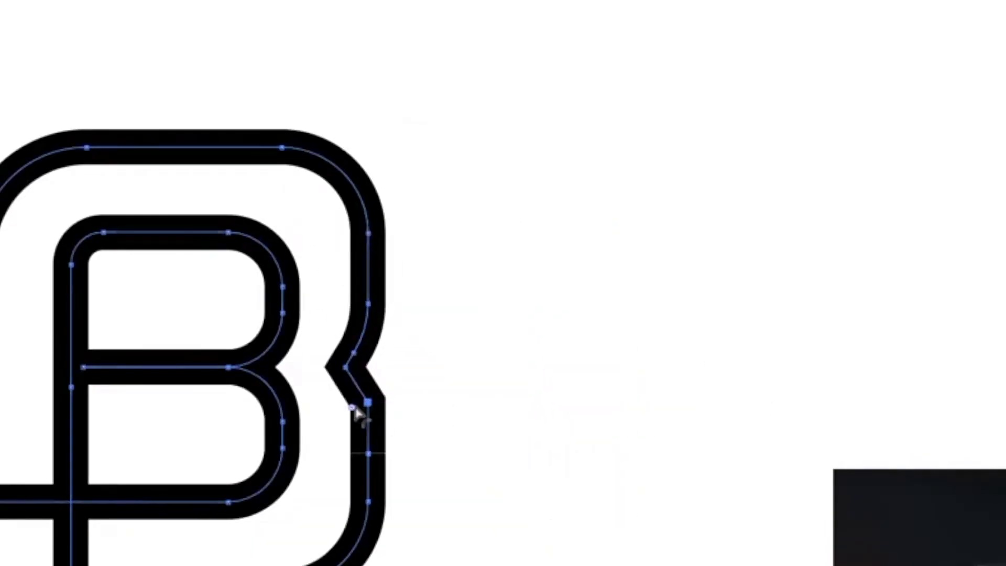
drag(354, 408, 237, 533)
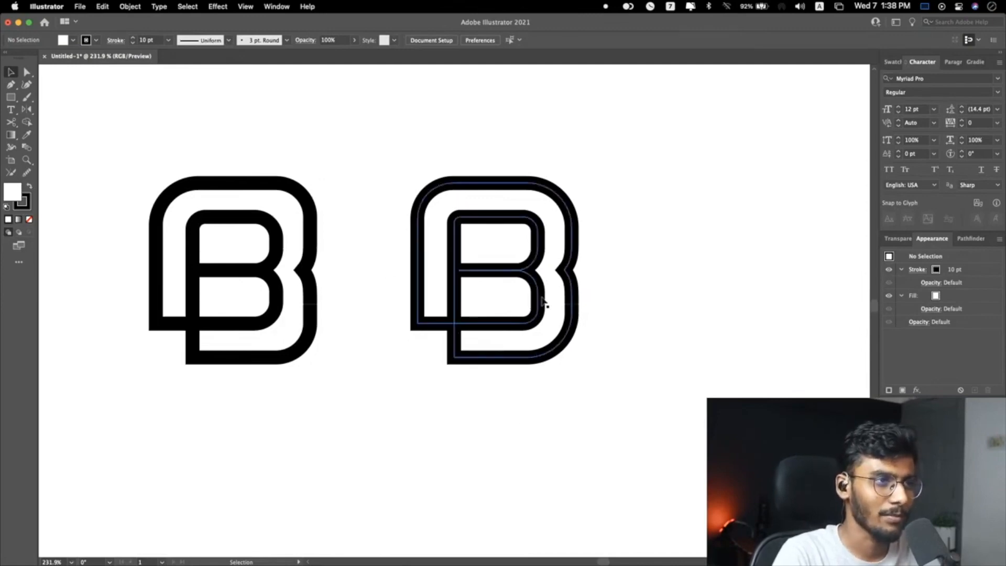
Step: Round the lower-left corners of the right-hand copy of the double-B mark
key(a)
mouse_move(552, 262)
mouse_down()
mouse_move(579, 292)
mouse_move(561, 261)
mouse_up()
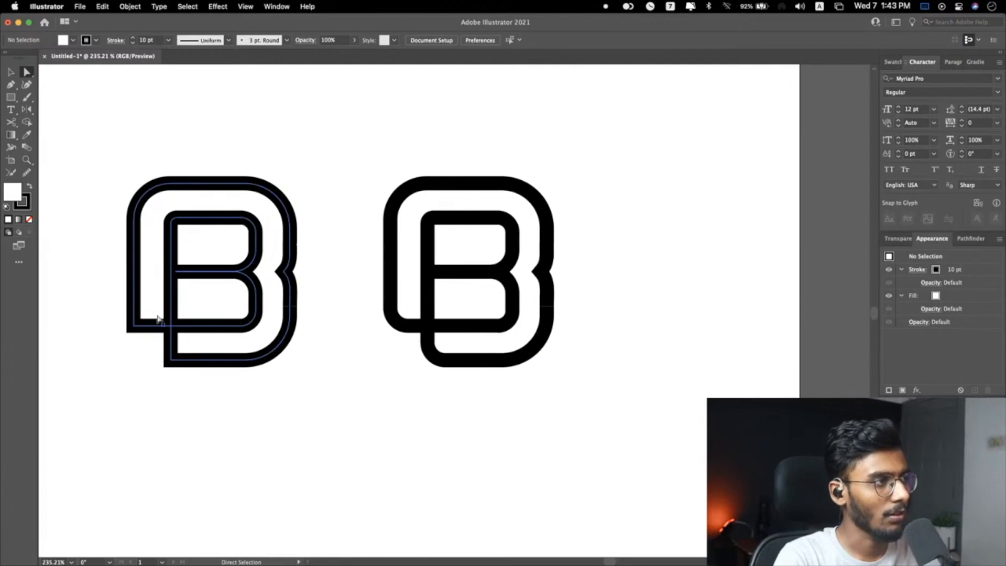
click(207, 344)
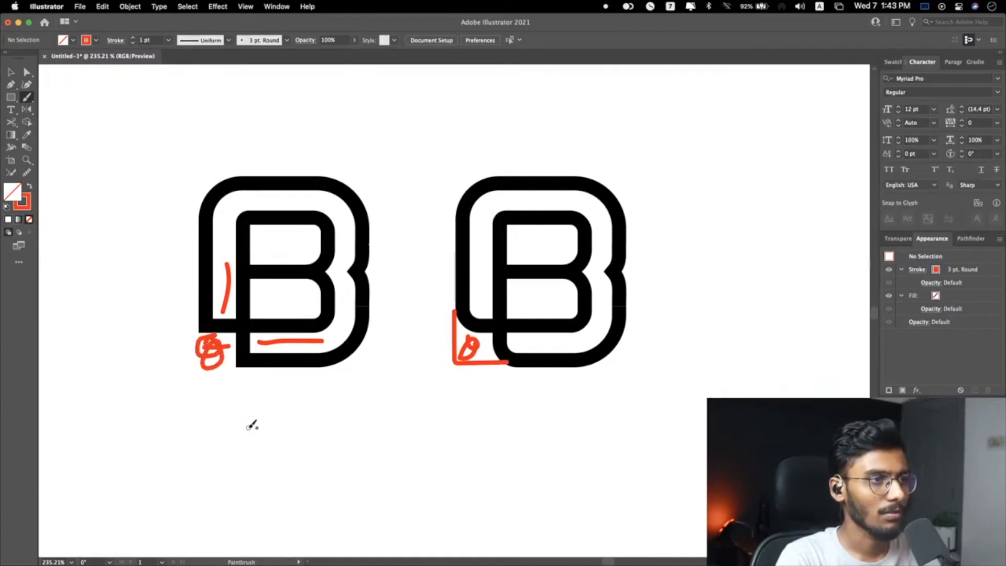
drag(464, 335, 492, 350)
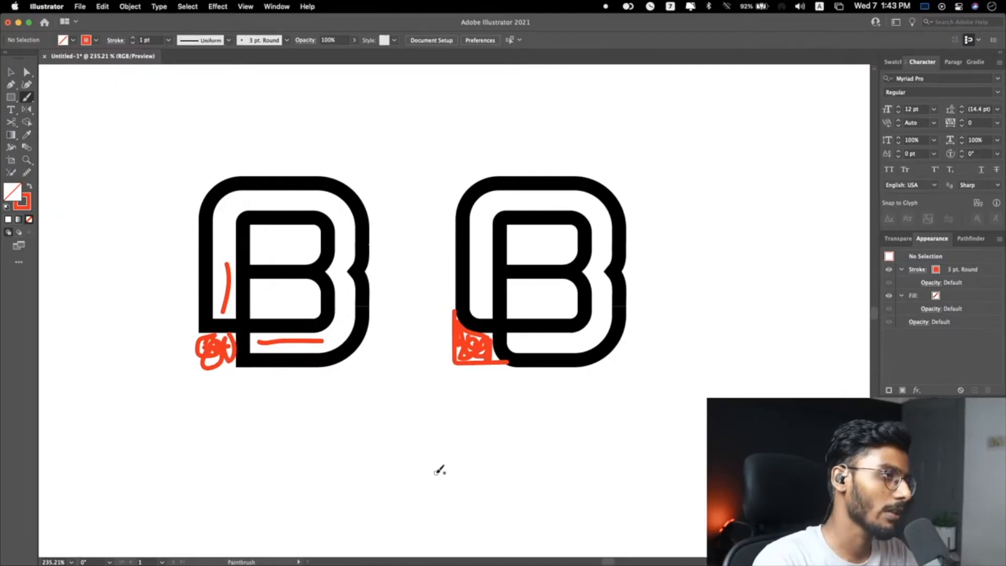
key(cmd+z)
key(cmd+z)
key(cmd+z)
key(cmd+z)
key(cmd+z)
key(cmd+z)
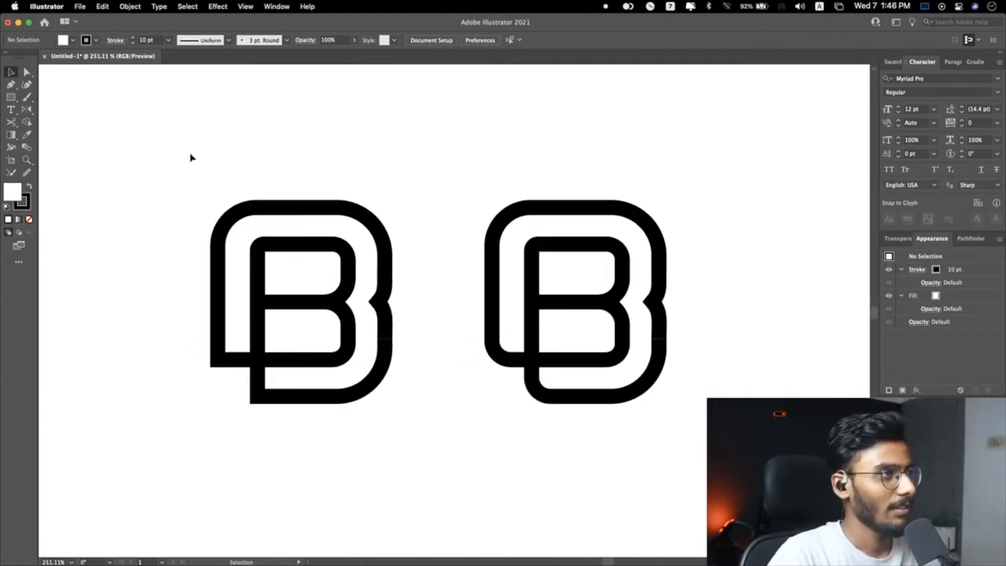
drag(189, 152, 775, 472)
click(814, 377)
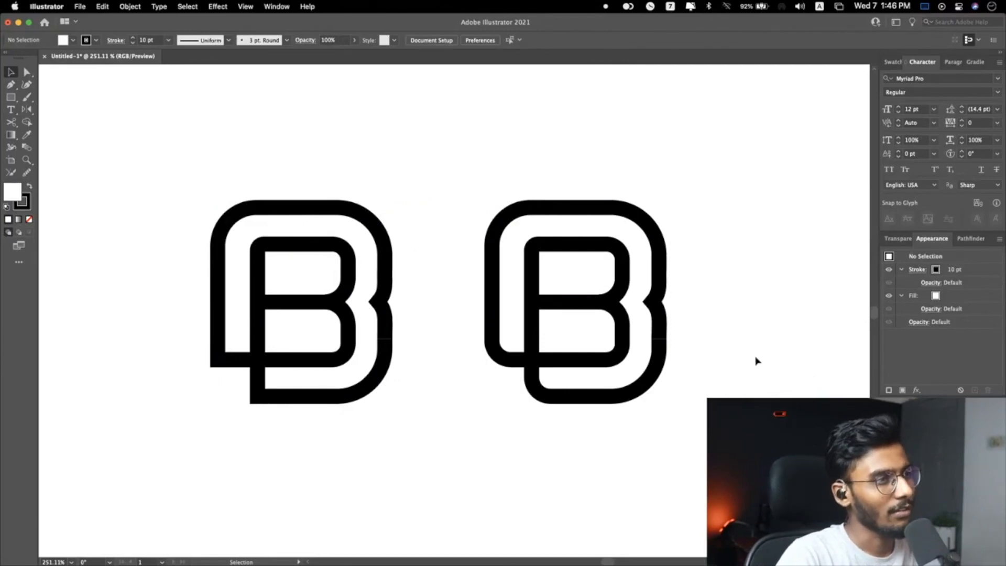
Step: Move the bigbasket reference logo onto the artboard, next to the lower pair of double-B marks
scroll(757, 361, down, 10)
scroll(336, 245, left, 2)
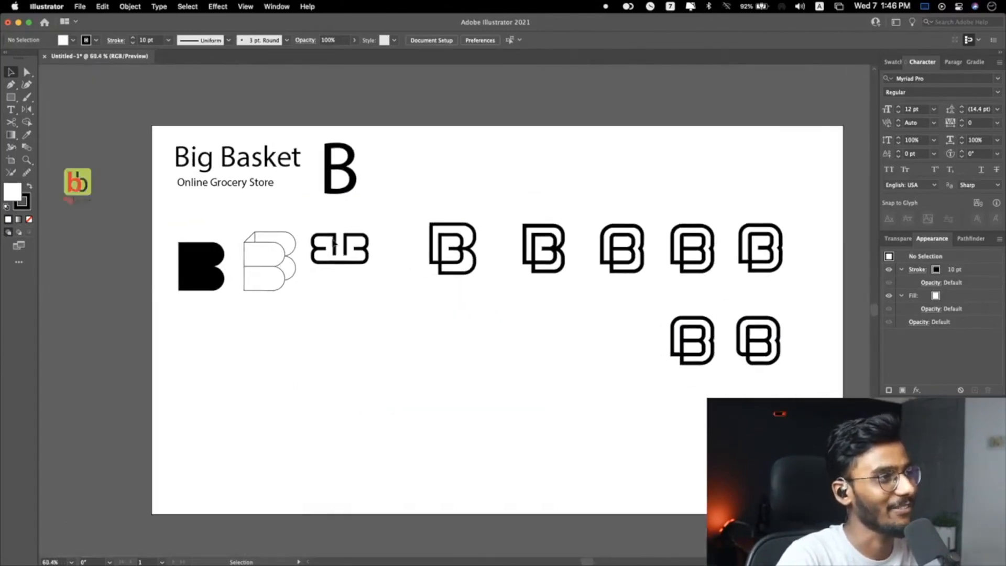
scroll(335, 245, left, 5)
drag(214, 181, 762, 343)
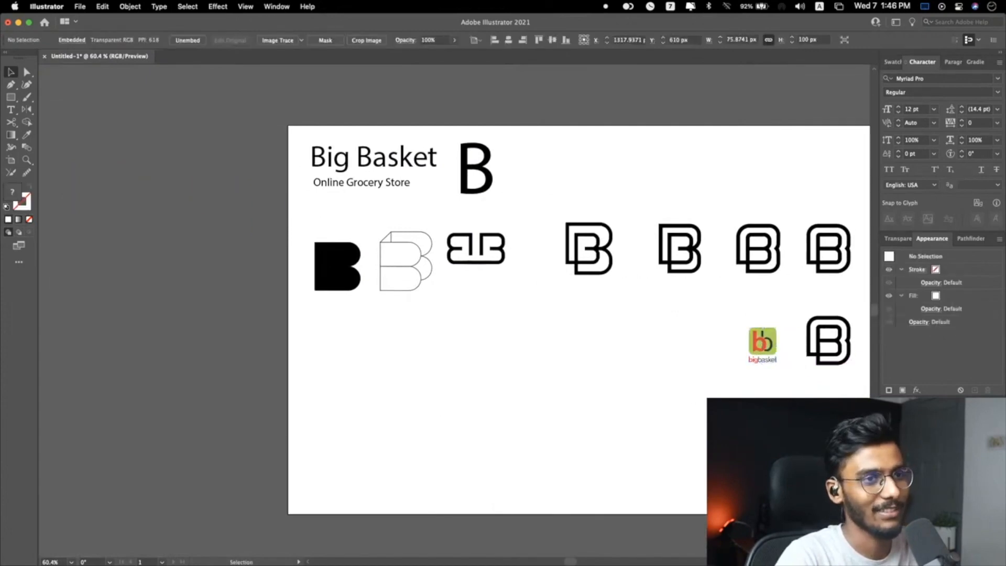
click(553, 376)
scroll(377, 286, up, 7)
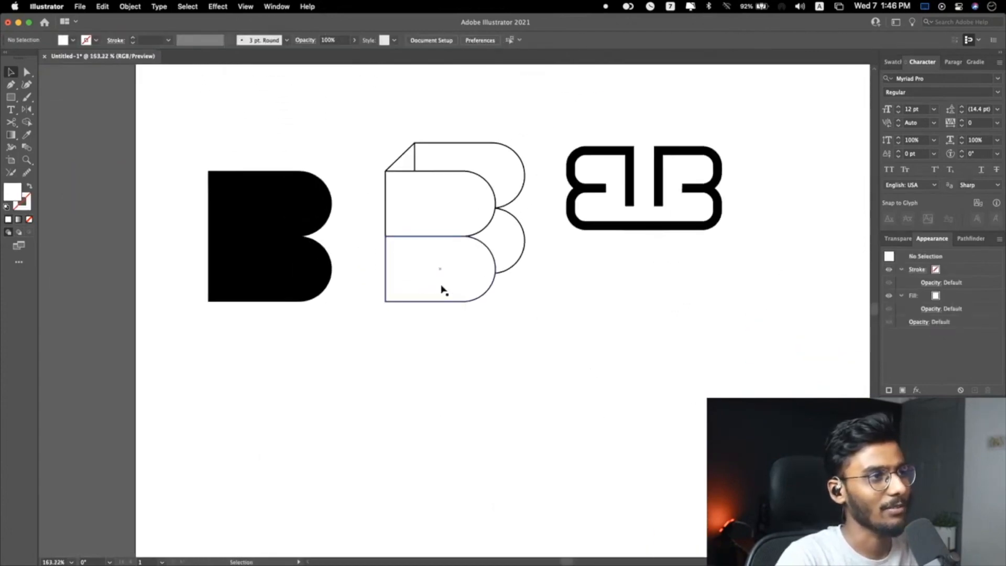
drag(499, 161, 519, 197)
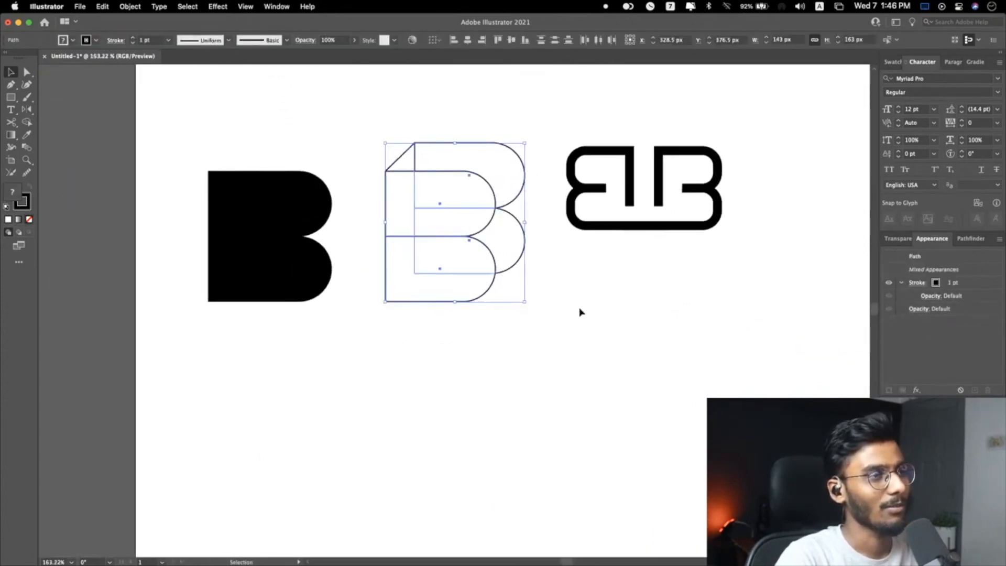
click(674, 317)
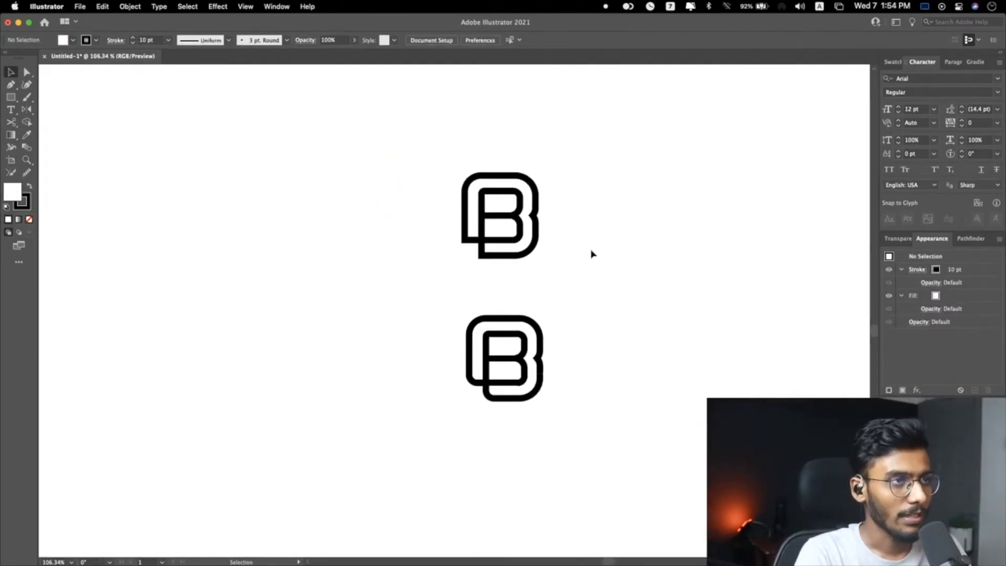
Step: Add the text "Big Basket" to the right of the upper double-B mark
key(t)
click(594, 188)
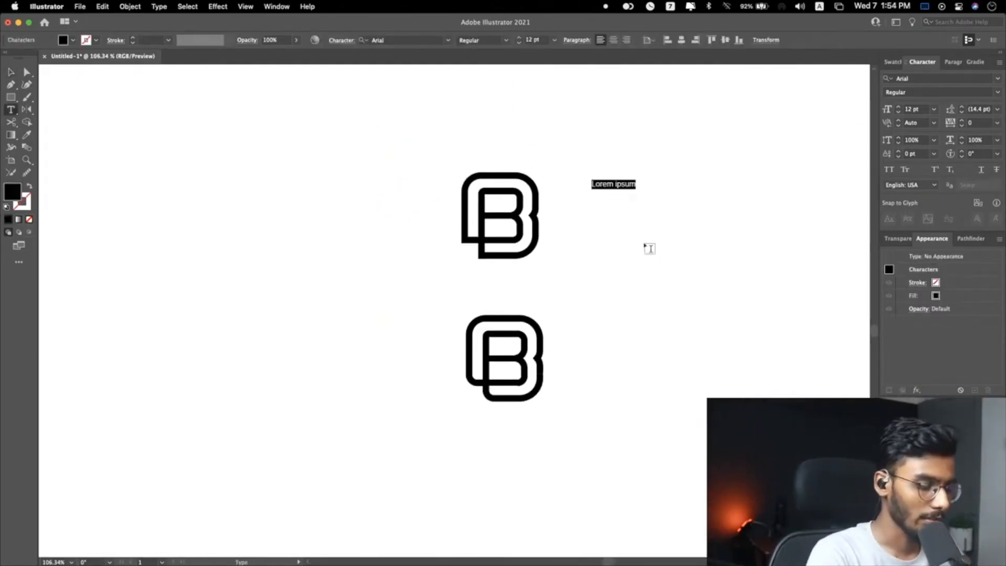
text(Big Basket)
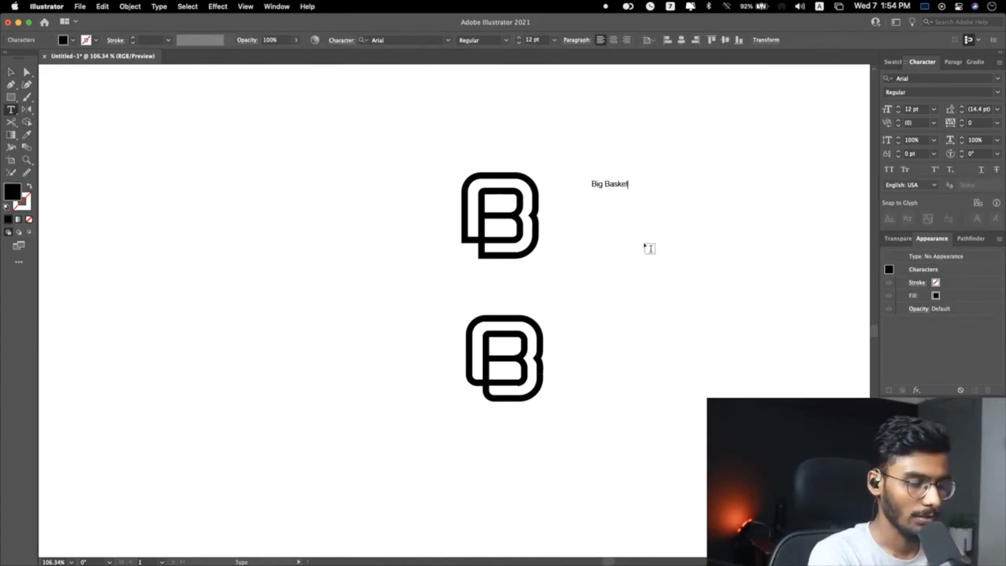
key(Escape)
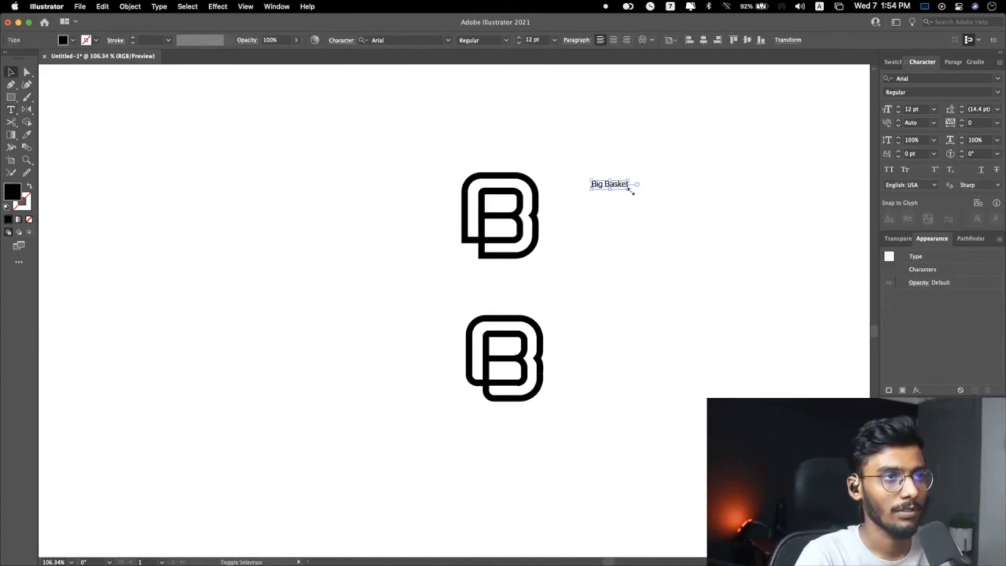
Step: Enlarge the "Big Basket" text and position it beside the upper double-B mark
drag(631, 192, 798, 313)
click(741, 304)
mouse_move(694, 218)
mouse_down()
mouse_move(609, 238)
mouse_move(690, 224)
mouse_move(678, 225)
mouse_up()
click(682, 267)
scroll(681, 270, down, 2)
drag(680, 269, 452, 264)
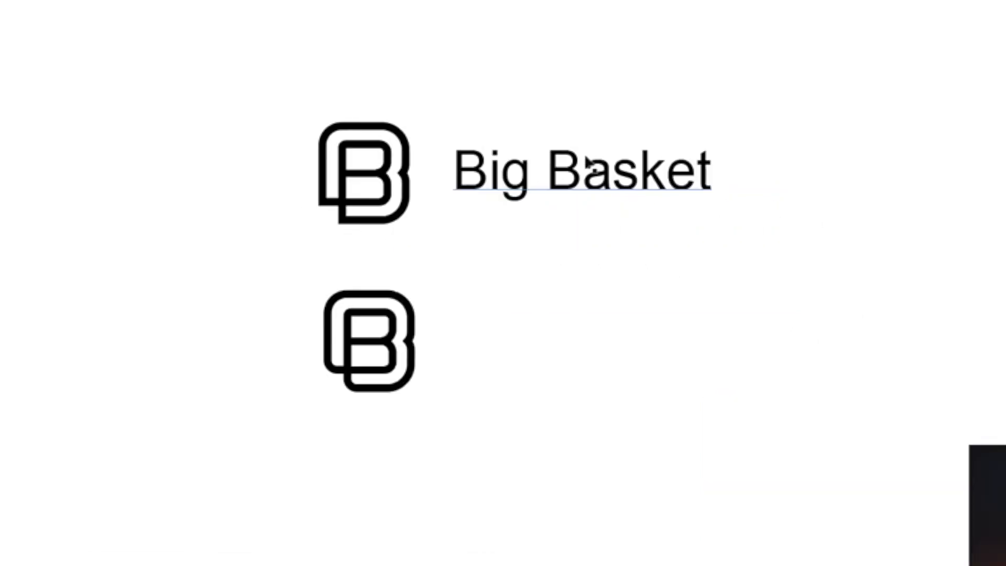
Step: Change the "Big Basket" wordmark to a wider geometric sans-serif typeface
click(588, 167)
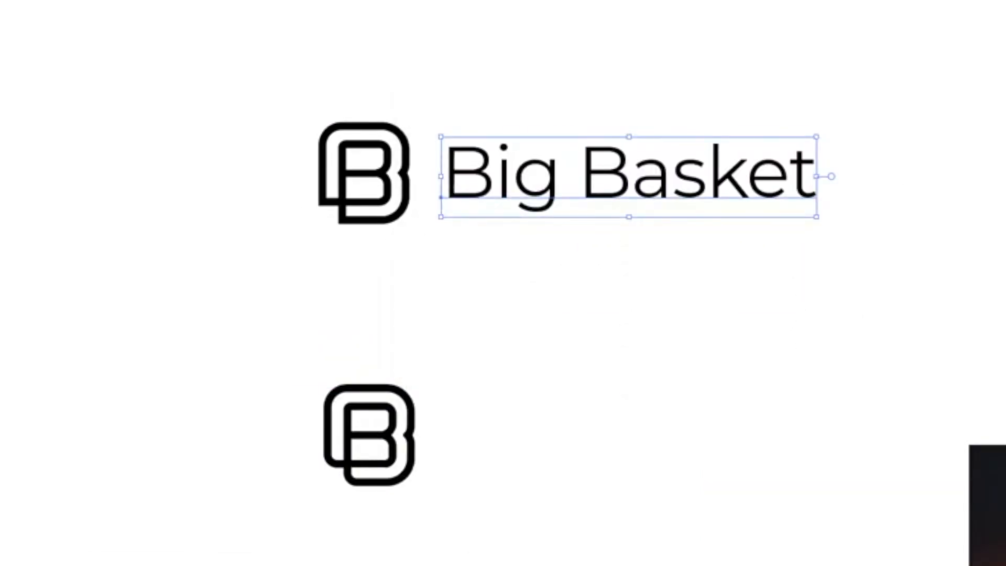
click(843, 49)
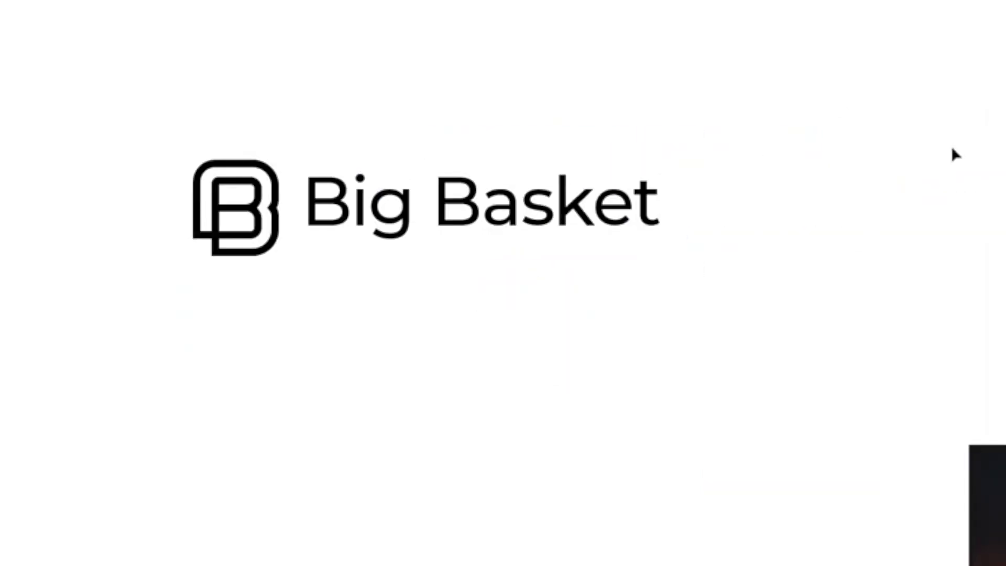
Step: Break the lower "Big Basket" wordmark into two lines and scale it down to match the double-B mark's height
click(524, 210)
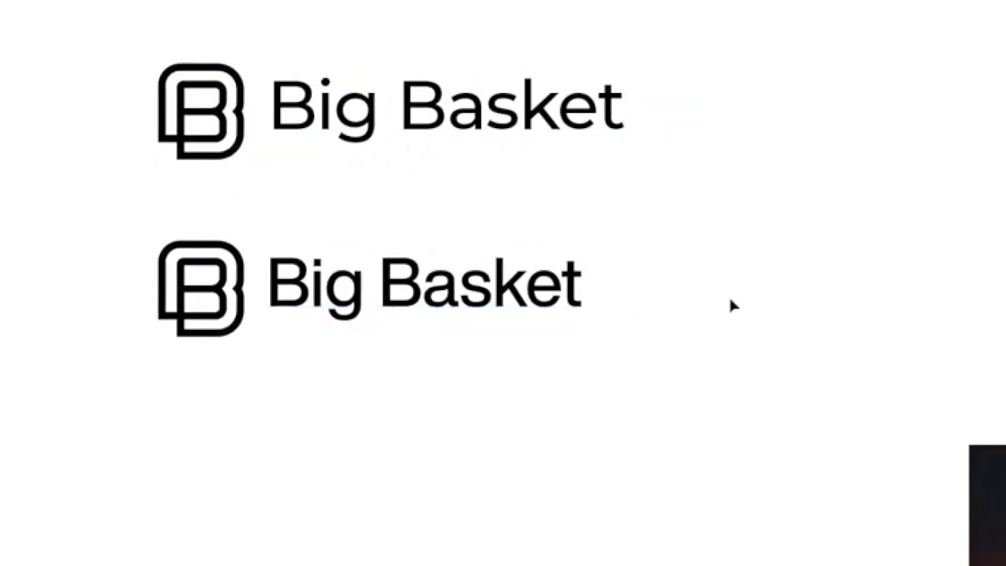
click(404, 317)
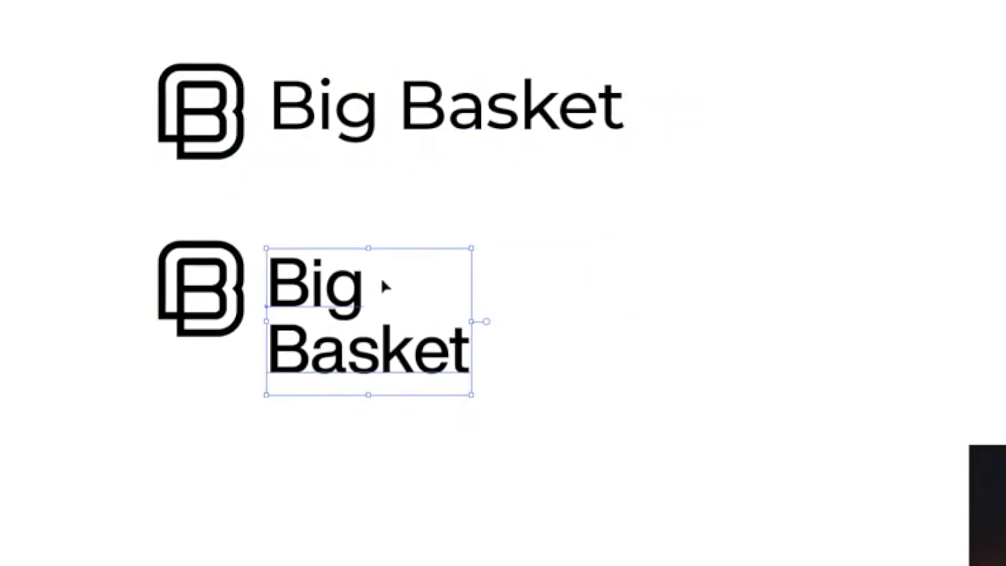
drag(472, 378, 428, 342)
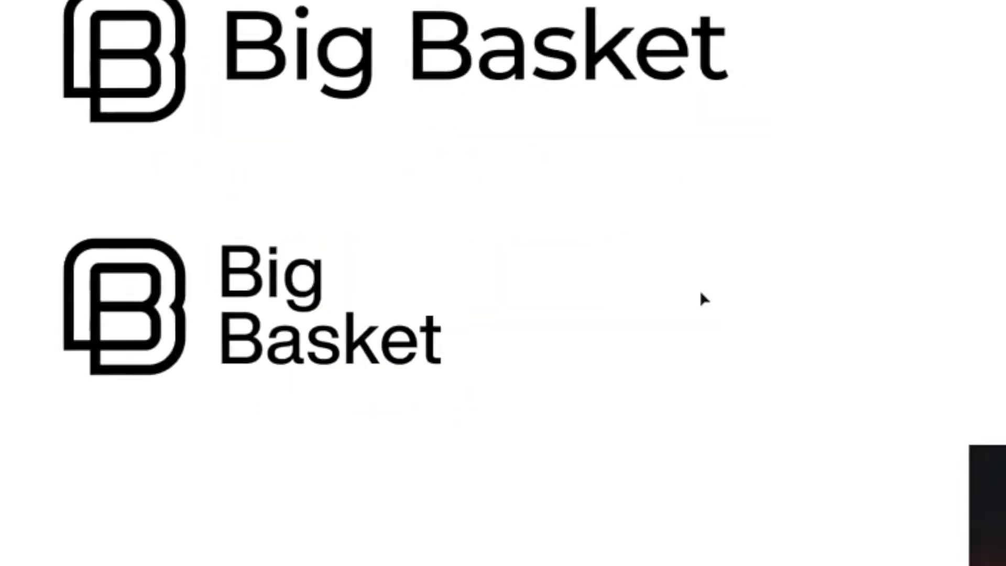
scroll(700, 292, down, 2)
scroll(691, 317, up, 3)
scroll(577, 404, down, 3)
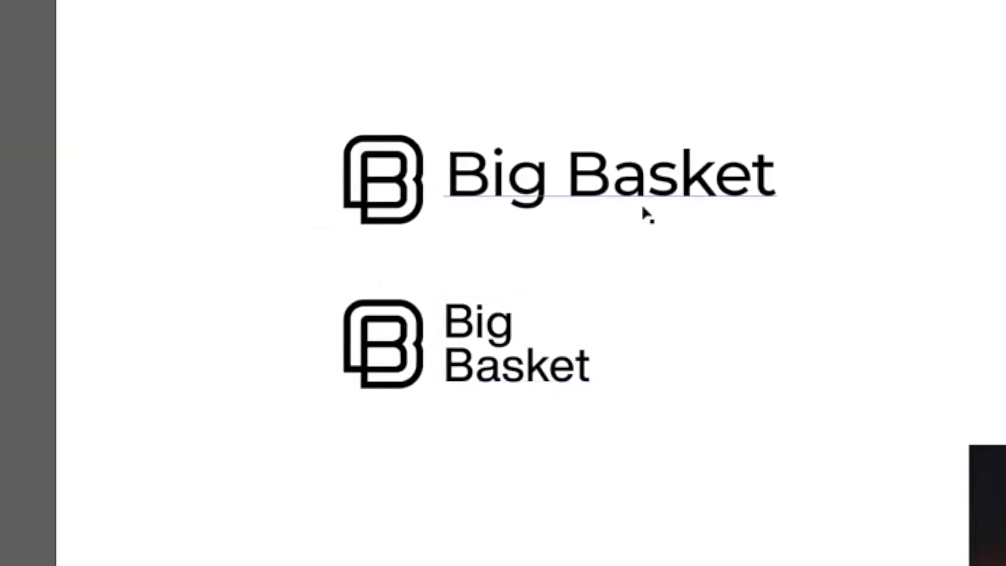
Step: Split the upper "Big Basket" wordmark into two lines and tighten its line spacing to fit beside the mark
double_click(568, 177)
key(Return)
key(Escape)
key(alt+Up)
key(alt+Up)
key(alt+Up)
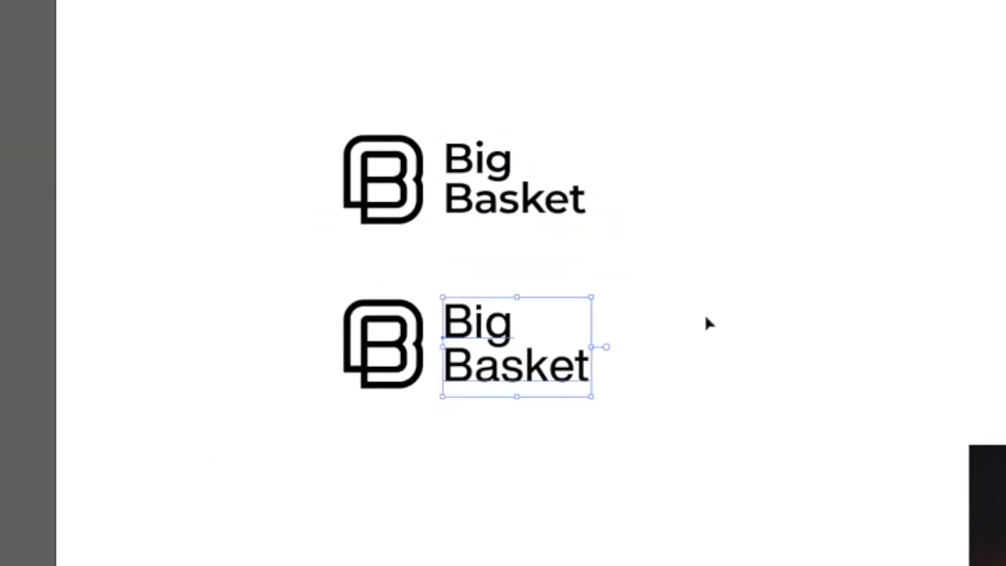
click(706, 318)
Step: Compare the two stacked Big Basket lockups close up and from a distance
scroll(707, 278, up, 3)
scroll(708, 242, left, 2)
scroll(870, 228, up, 3)
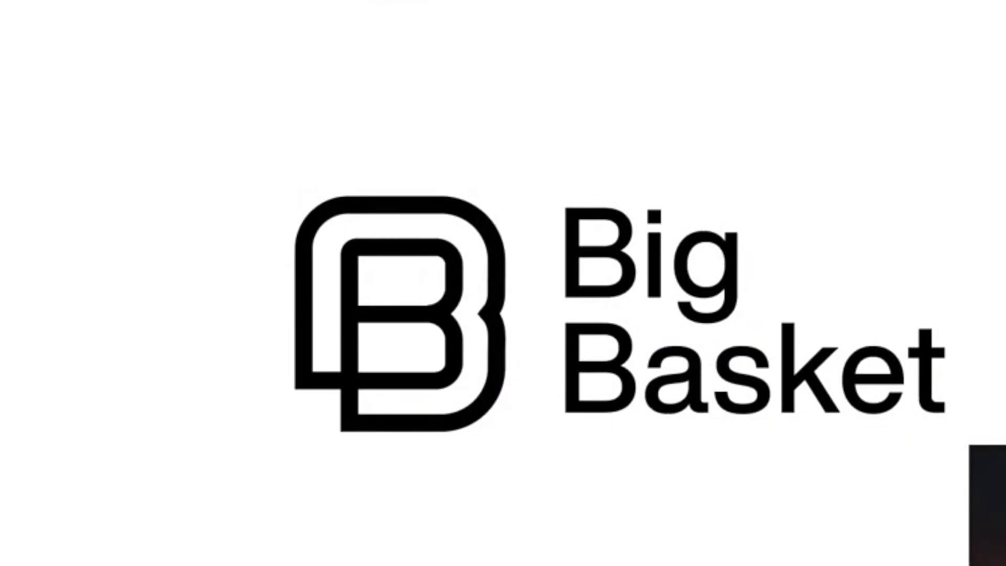
scroll(640, 443, down, 3)
scroll(817, 422, down, 3)
click(647, 312)
click(432, 162)
scroll(892, 265, up, 3)
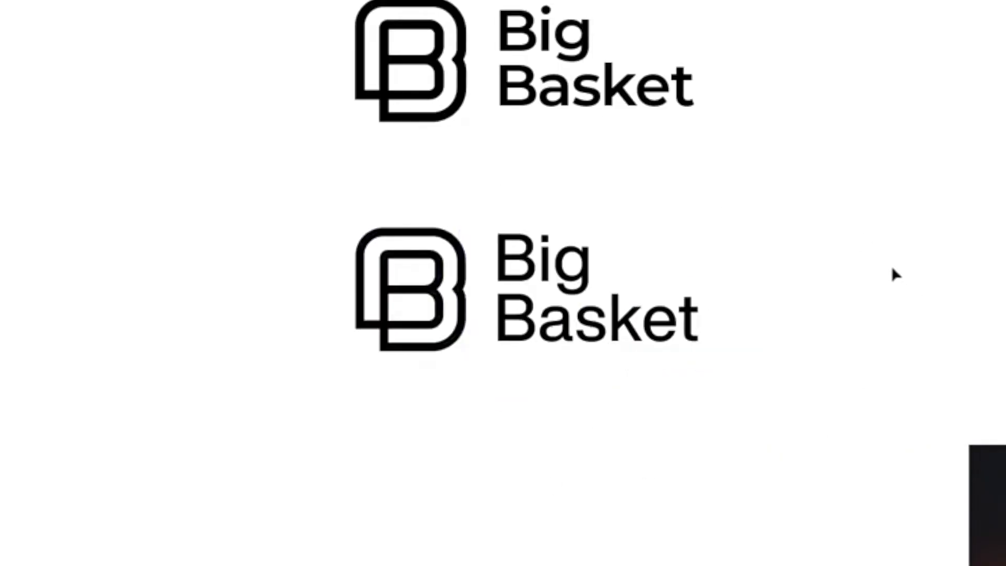
Step: Duplicate the stacked Big Basket lockups beside the originals for further typeface variations
scroll(781, 199, down, 2)
alt+drag(407, 34, 939, 271)
Step: Review the earlier thin-outlined, folded double-B concept
scroll(970, 223, up, 3)
scroll(827, 301, right, 5)
scroll(827, 300, down, 2)
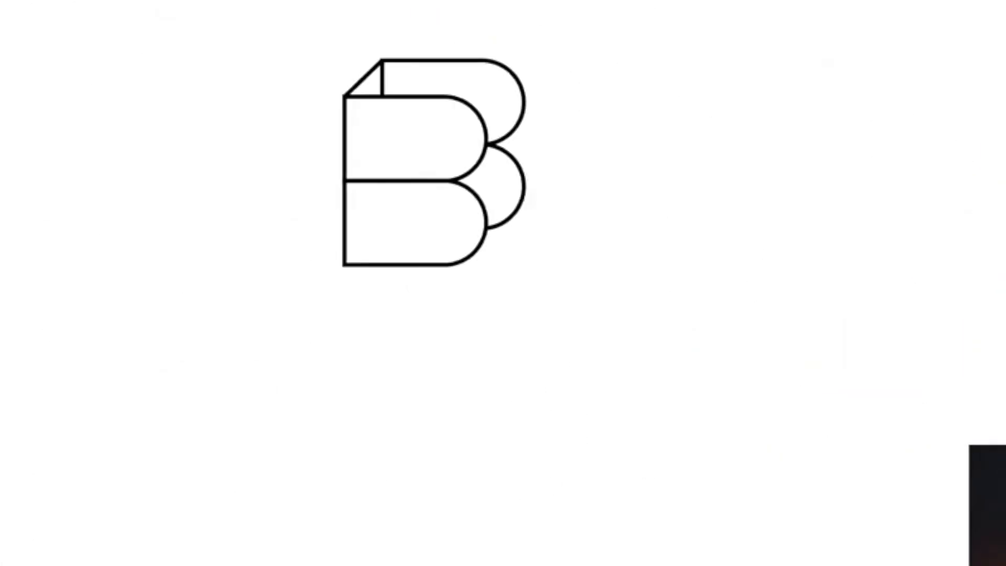
drag(612, 16, 232, 445)
click(313, 458)
scroll(323, 413, down, 3)
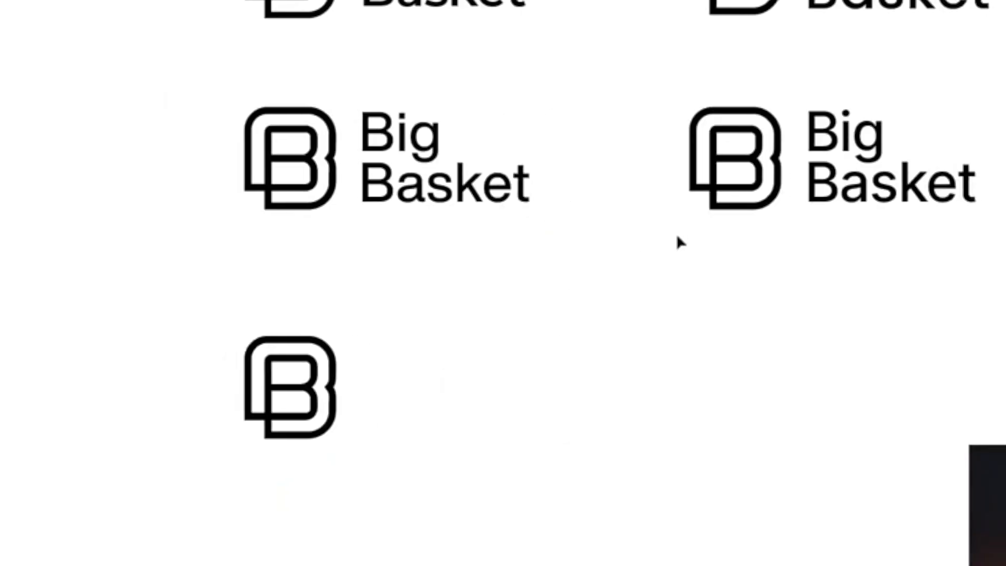
Step: Compare the typefaces of the four stacked Big Basket lockups
click(442, 240)
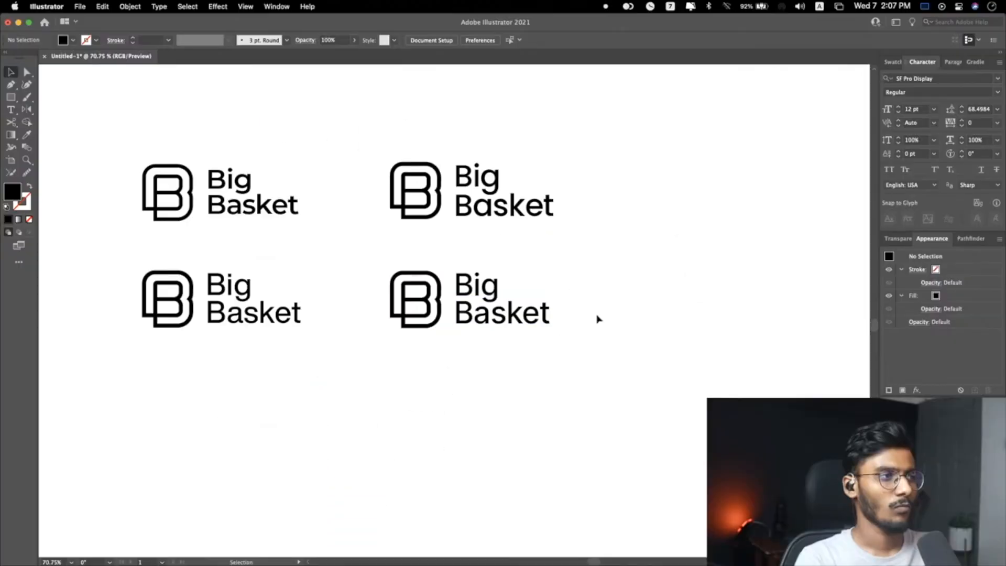
scroll(218, 313, up, 5)
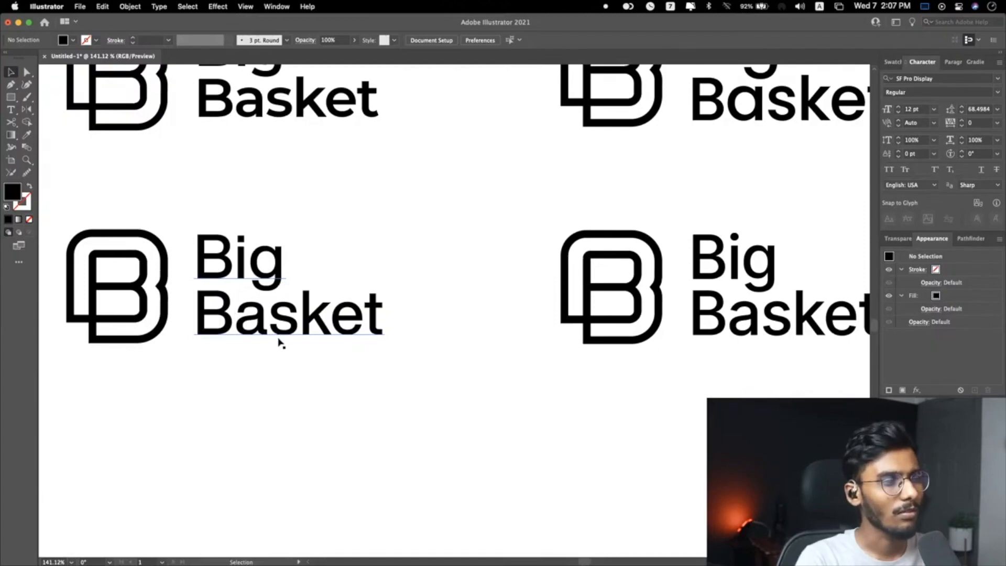
scroll(307, 338, right, 10)
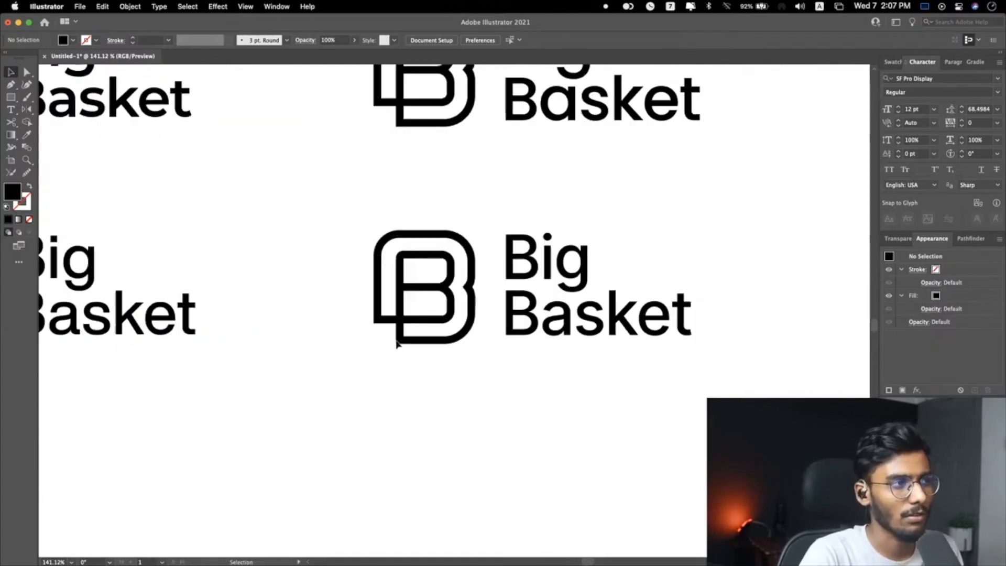
click(550, 335)
scroll(519, 321, left, 7)
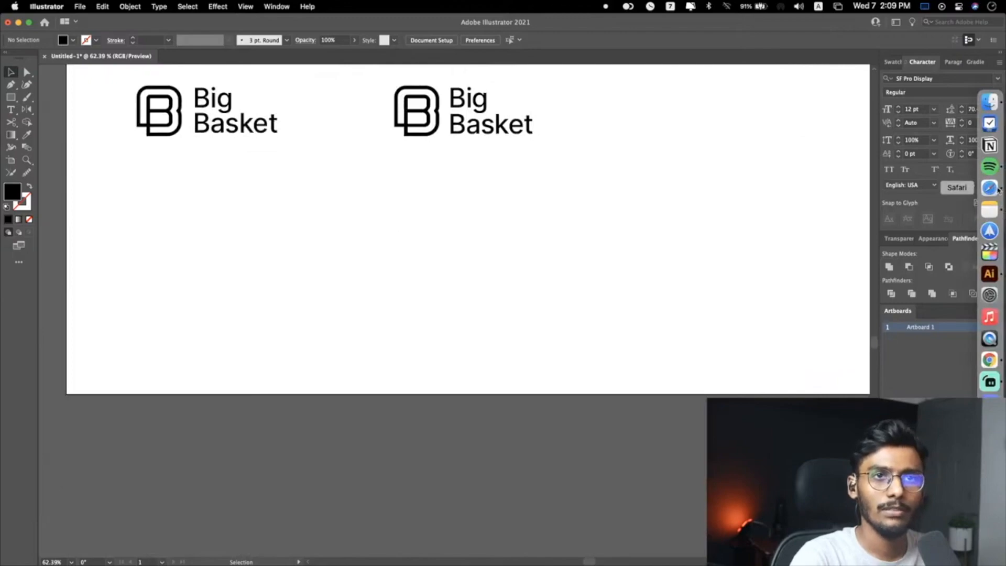
Step: Switch to Safari and open the Coolors colour scheme generator in place of the CRED logo search
click(999, 190)
key(ctrl+Tab)
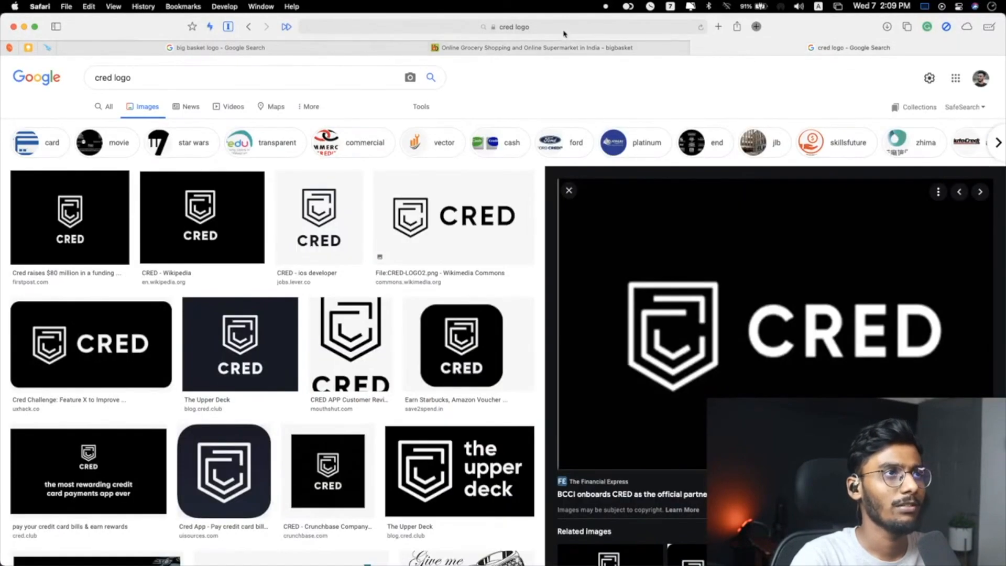
click(564, 32)
text(coolo)
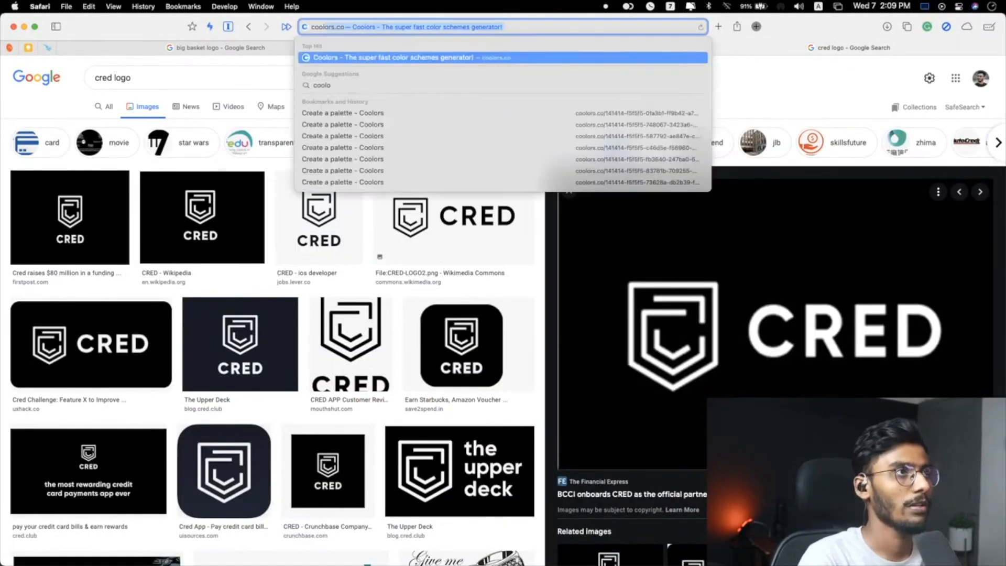
key(Return)
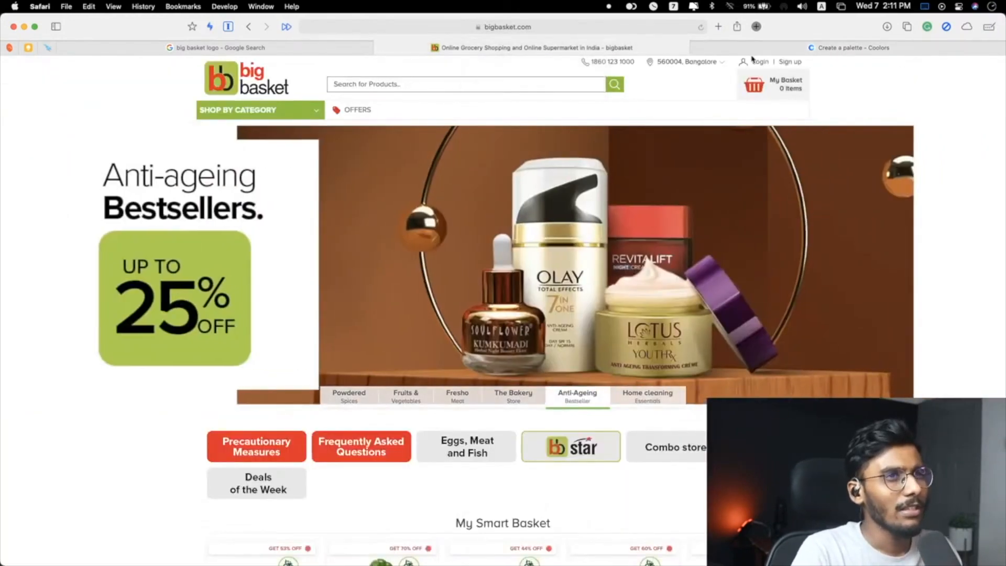
Step: Generate several random palettes in Coolors and browse the ui.colour Instagram profile for colour ideas
mouse_move(760, 52)
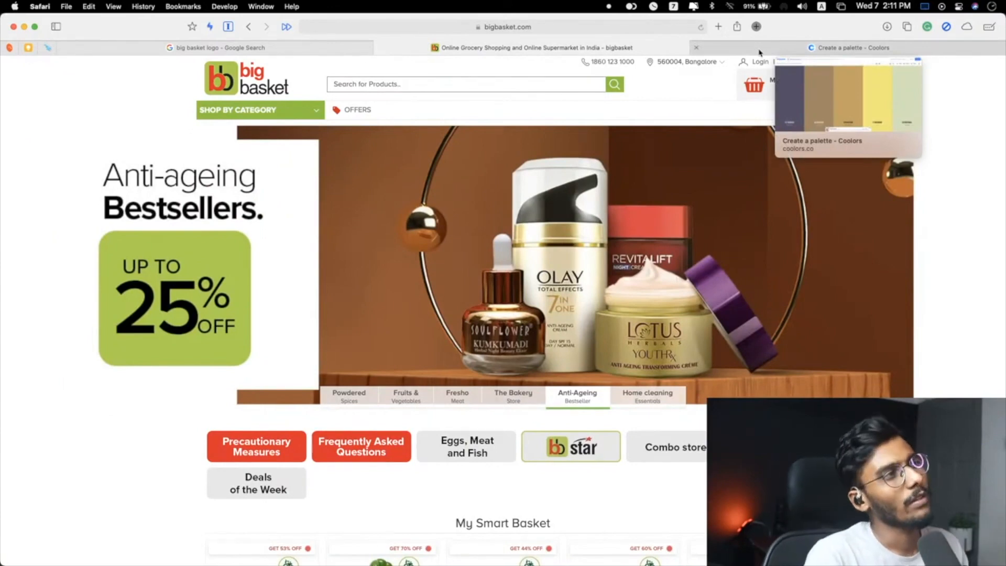
click(760, 52)
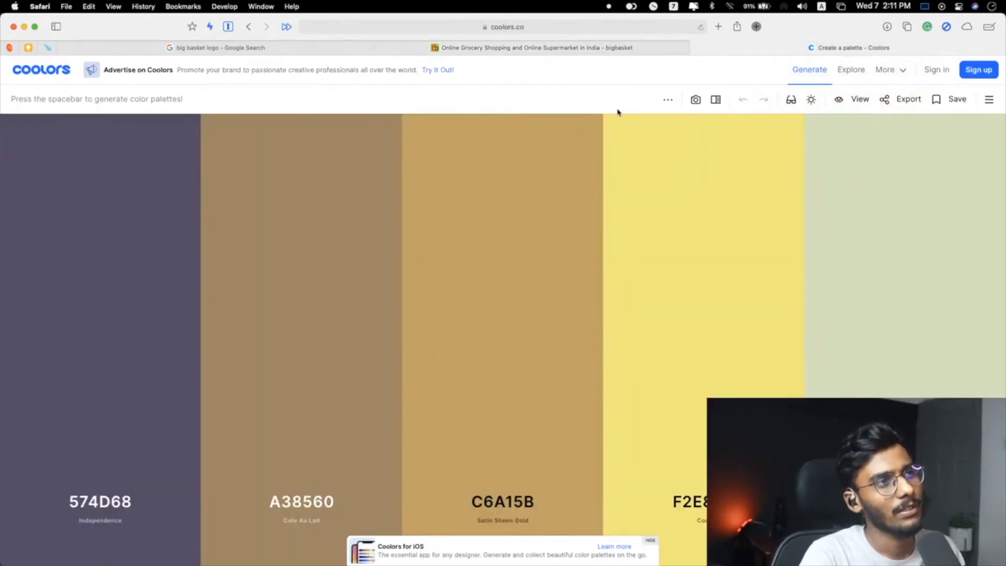
key(space)
key(space)
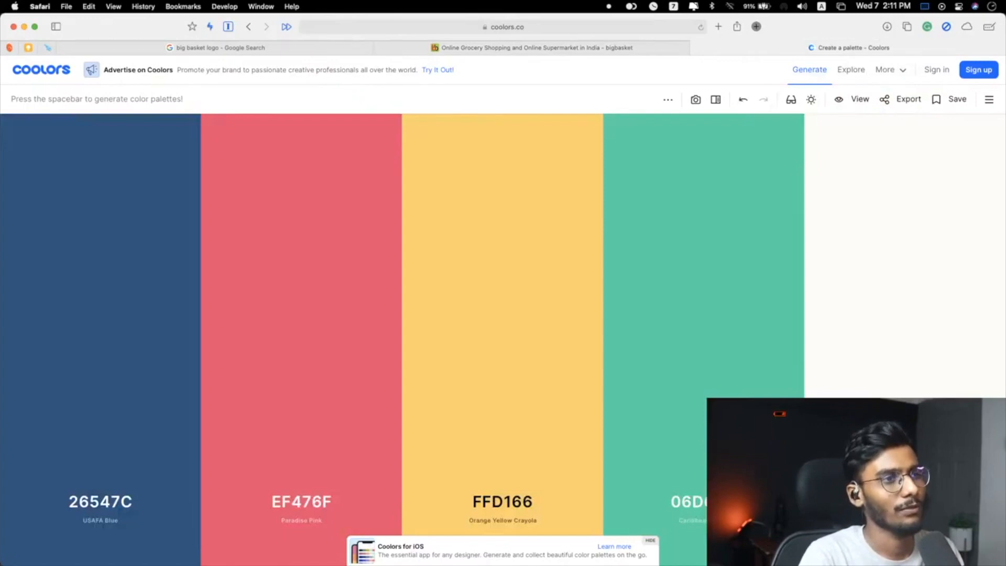
key(space)
key(space)
key(space)
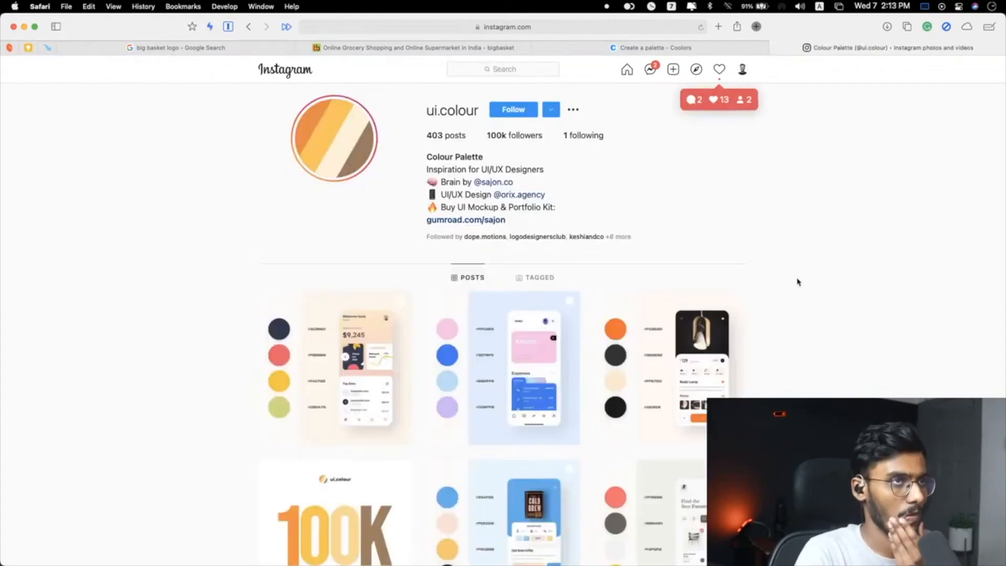
scroll(798, 282, down, 20)
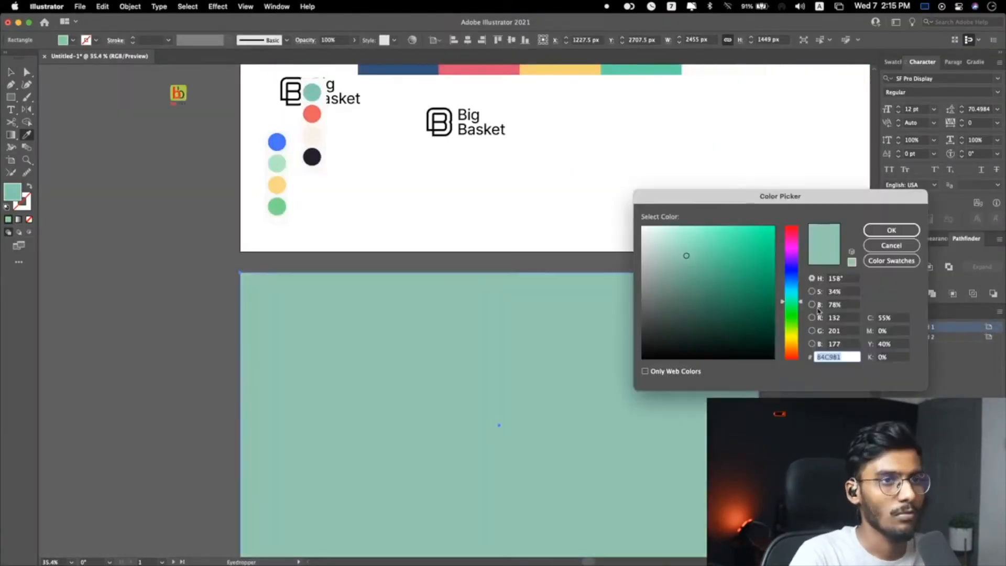
Step: Apply the fill colour 84C9B1 to the large rectangle over the second artboard in Illustrator
key(Return)
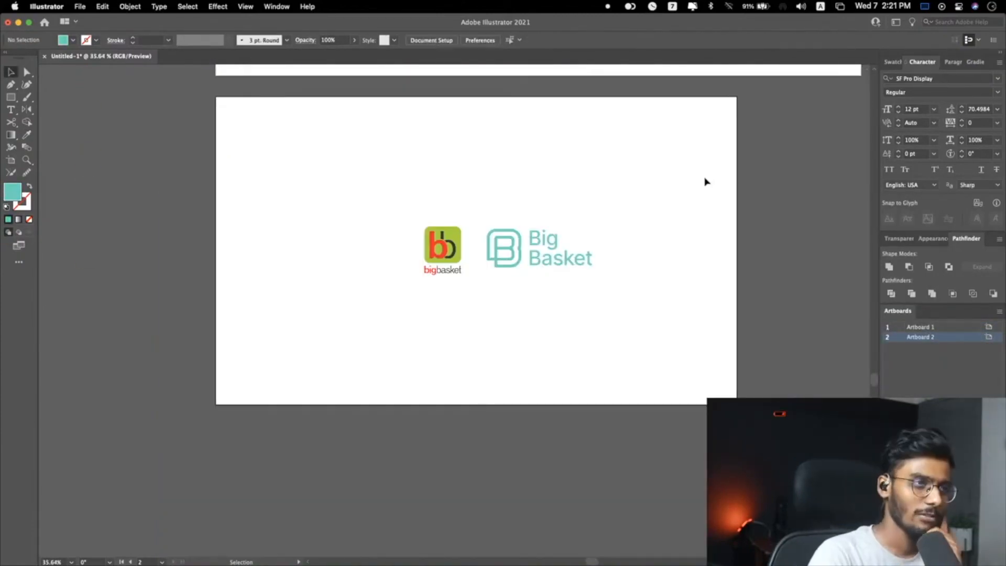
Step: Compare the original bigbasket logo with the teal Big Basket redesign at several zoom levels
drag(382, 191, 461, 298)
click(581, 246)
click(688, 234)
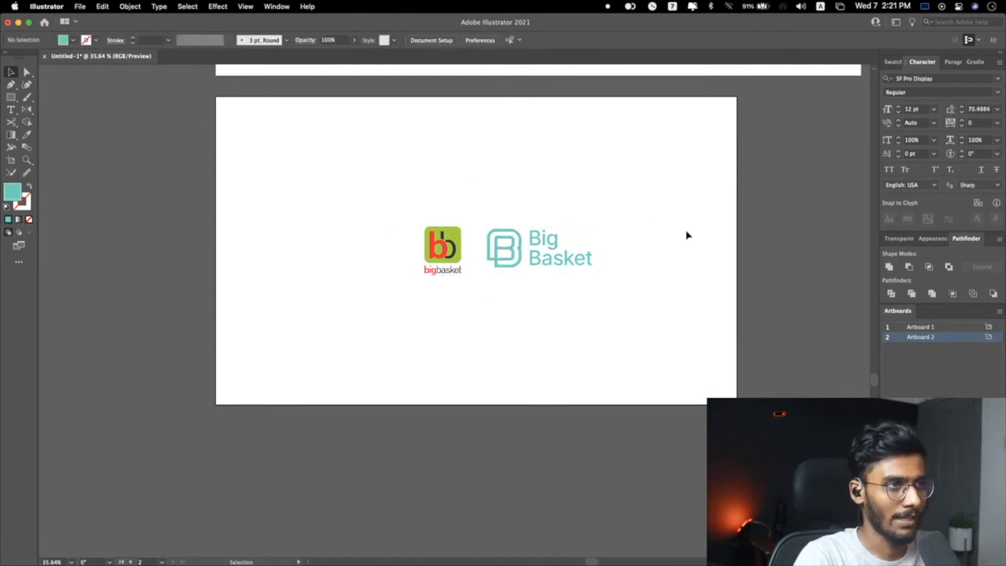
scroll(652, 211, up, 2)
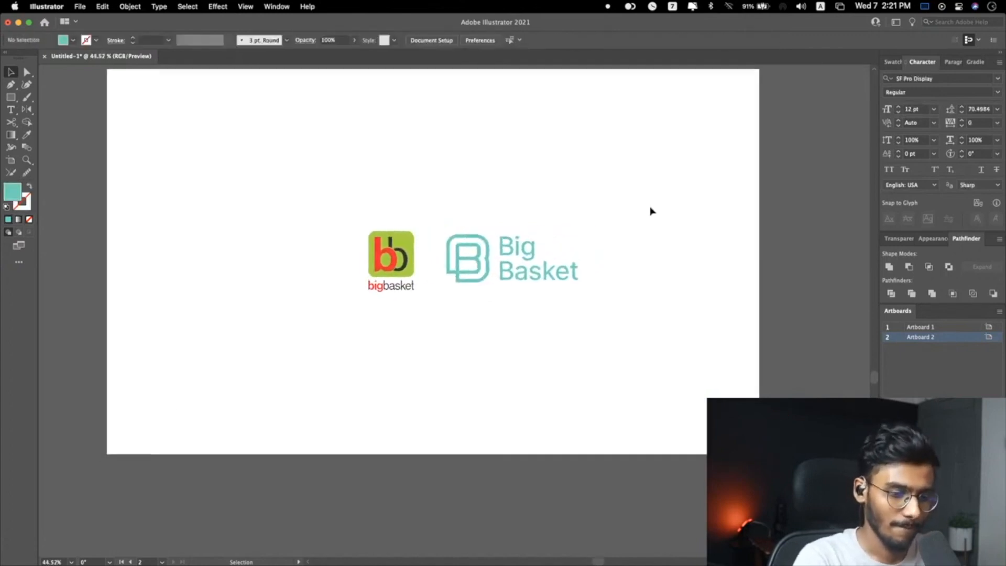
scroll(651, 211, down, 3)
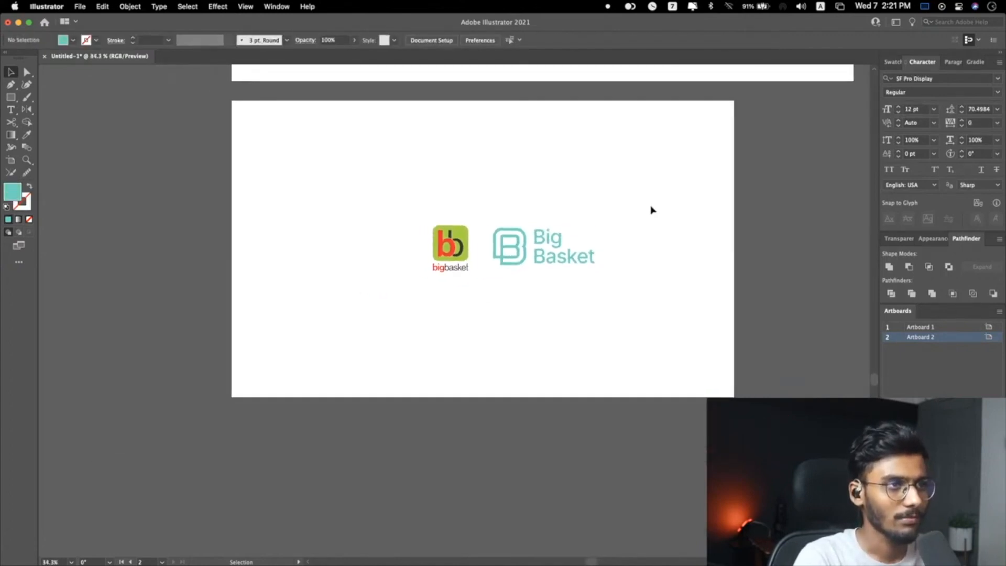
scroll(514, 245, up, 3)
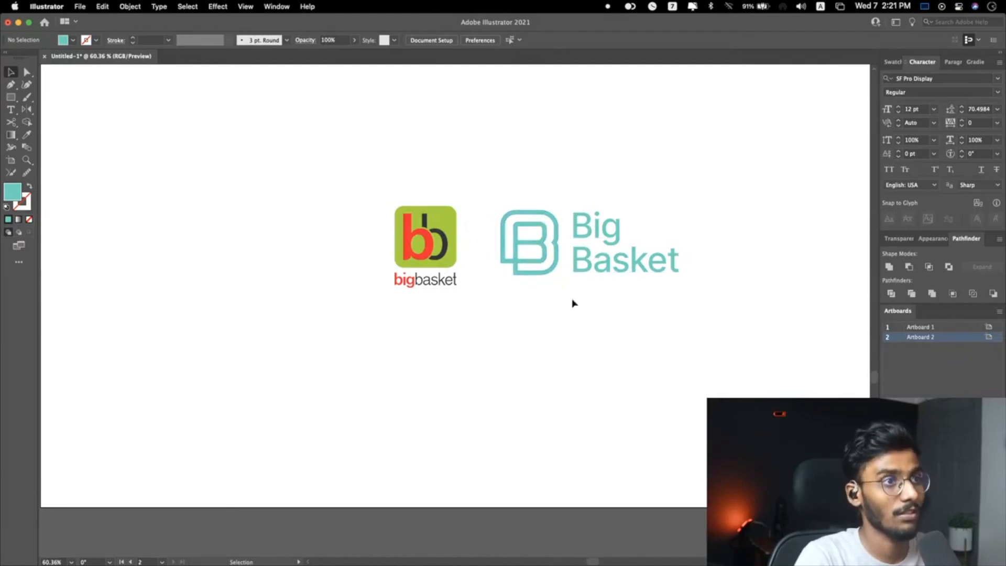
scroll(805, 183, down, 3)
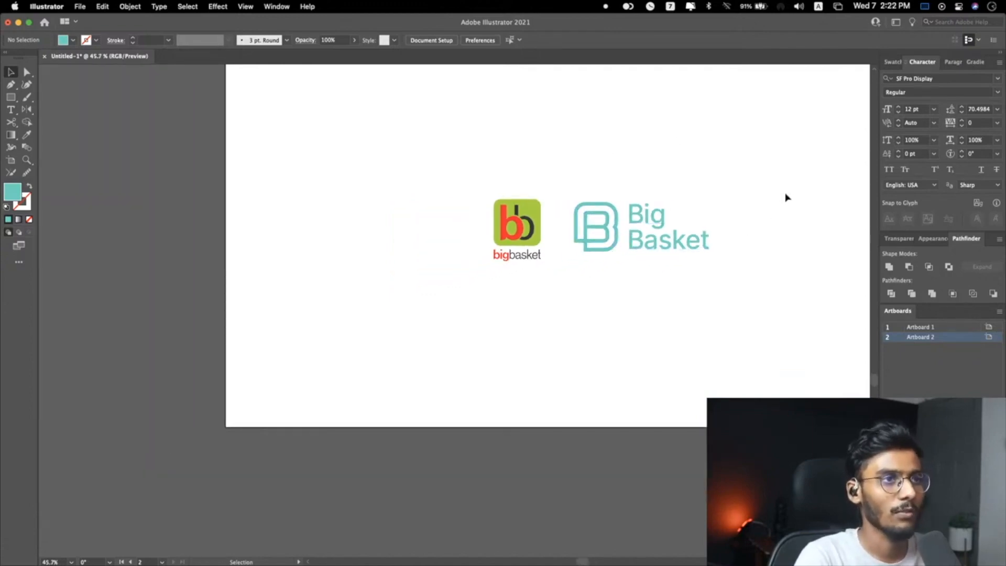
scroll(781, 204, right, 5)
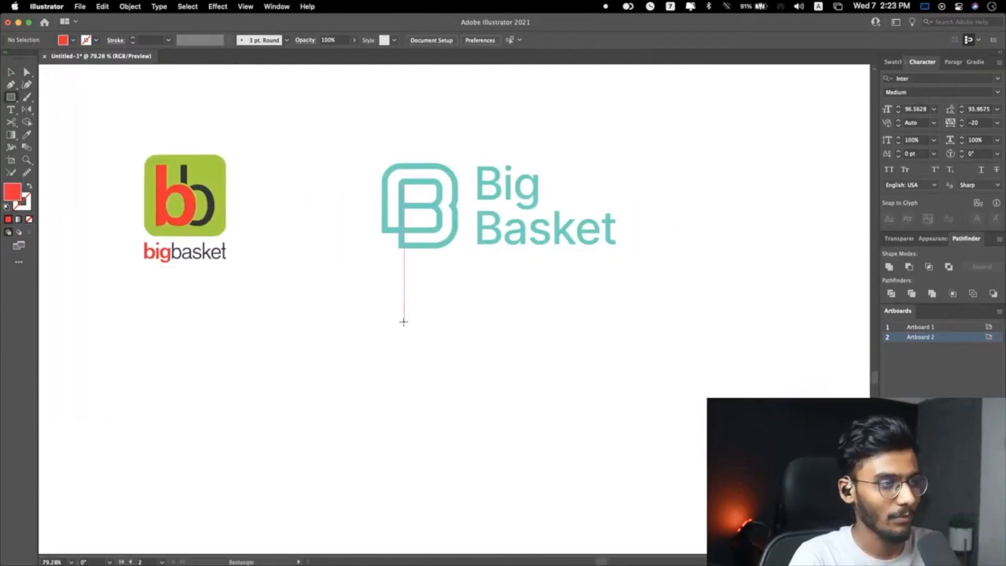
Step: Draw a 280 px square below the new logo, fill it with the logo's teal and round its corners about 45 px
drag(341, 281, 473, 413)
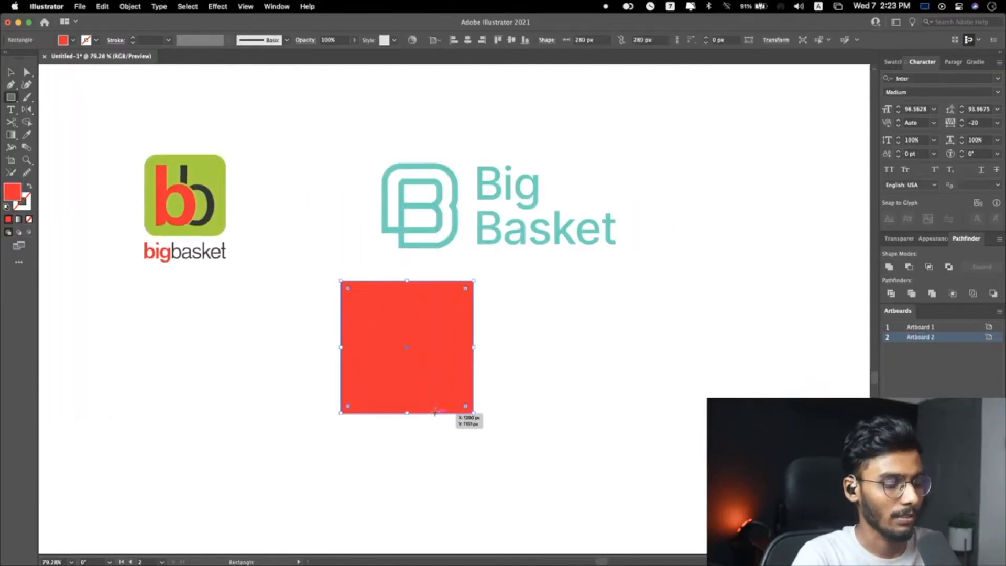
key(i)
click(450, 221)
key(a)
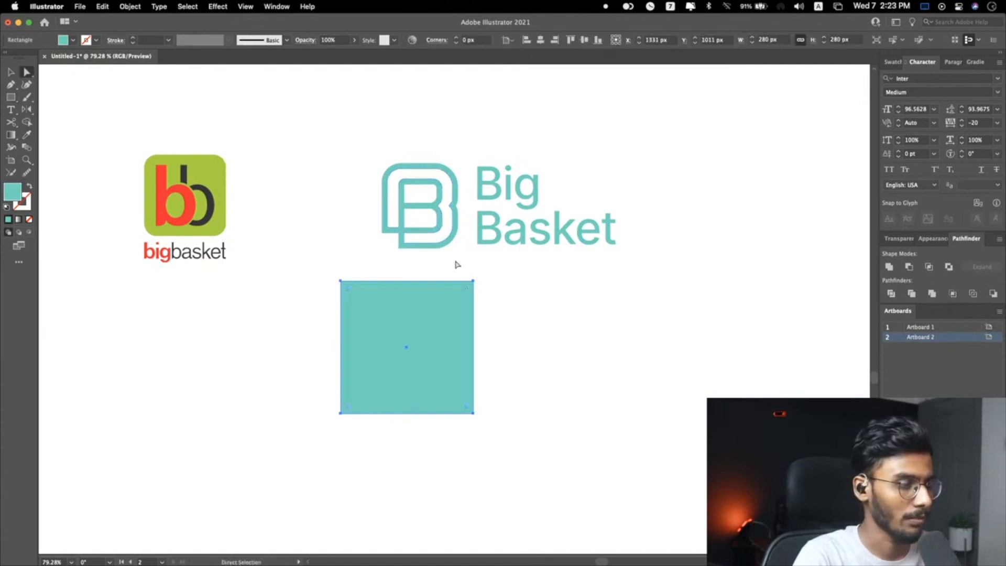
drag(464, 294, 454, 307)
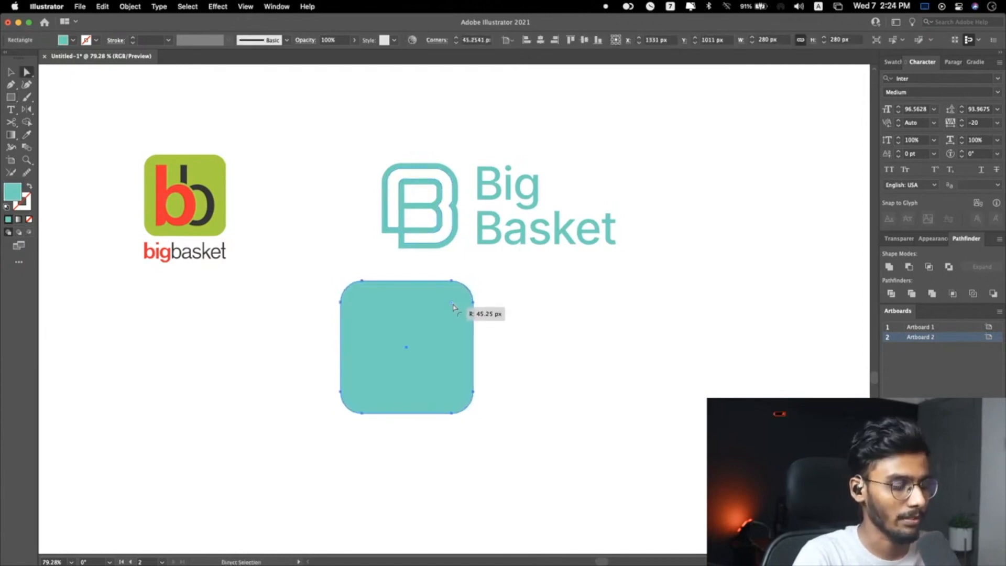
Step: Place a copy of the double-B mark on the teal rounded square, colour it white and centre it
key(v)
click(539, 283)
click(454, 215)
alt+drag(454, 212, 440, 359)
key(i)
click(607, 332)
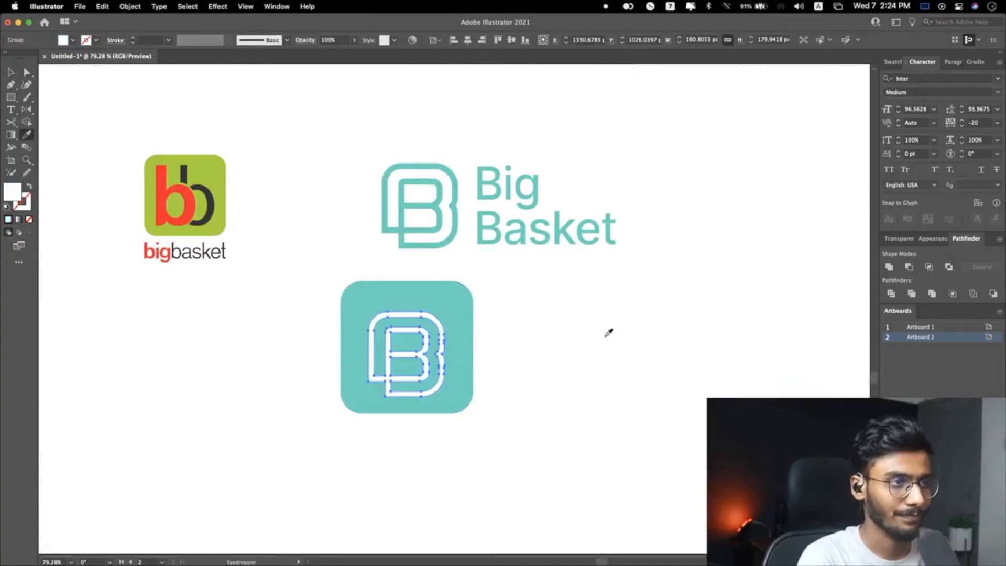
key(v)
drag(443, 357, 446, 351)
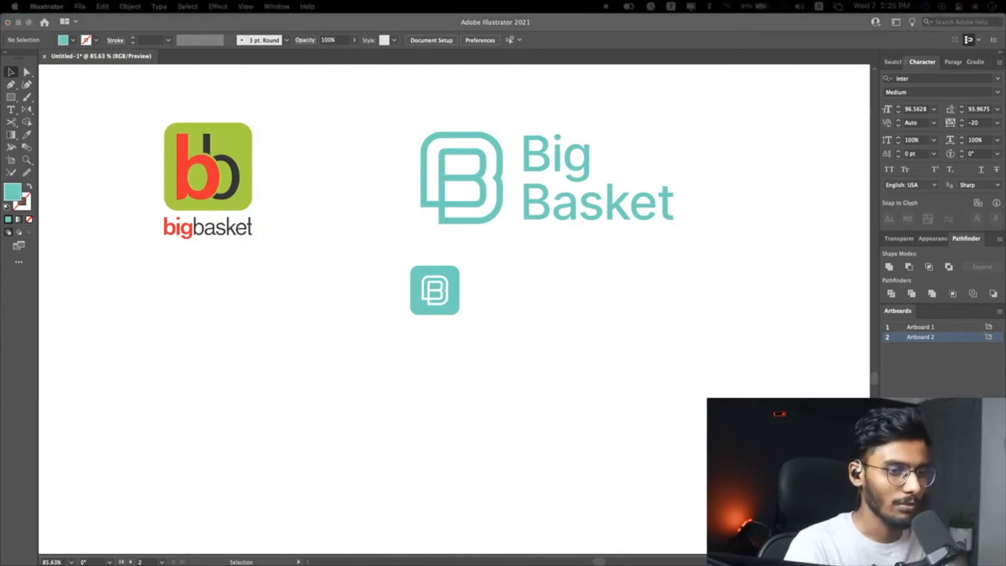
click(623, 223)
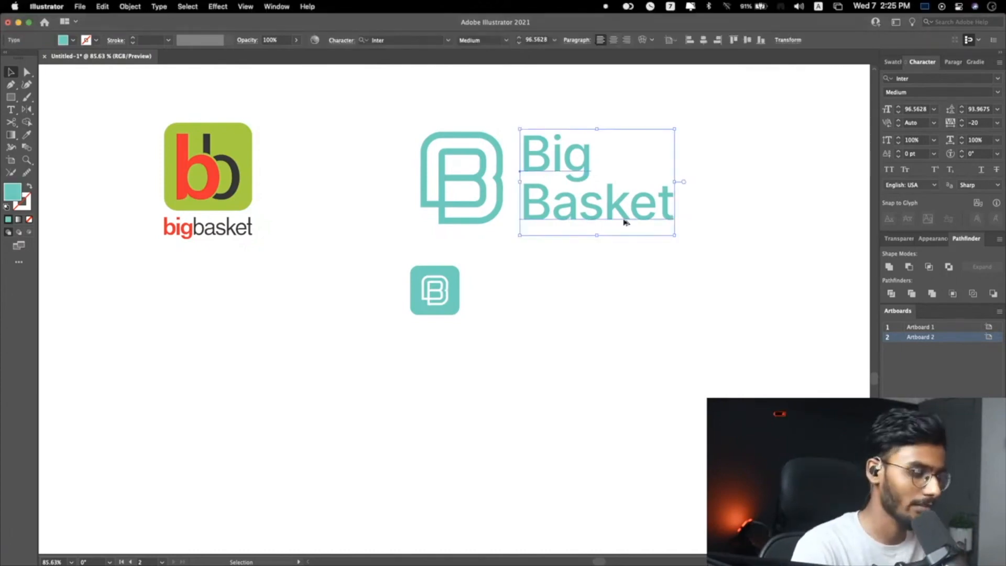
click(626, 236)
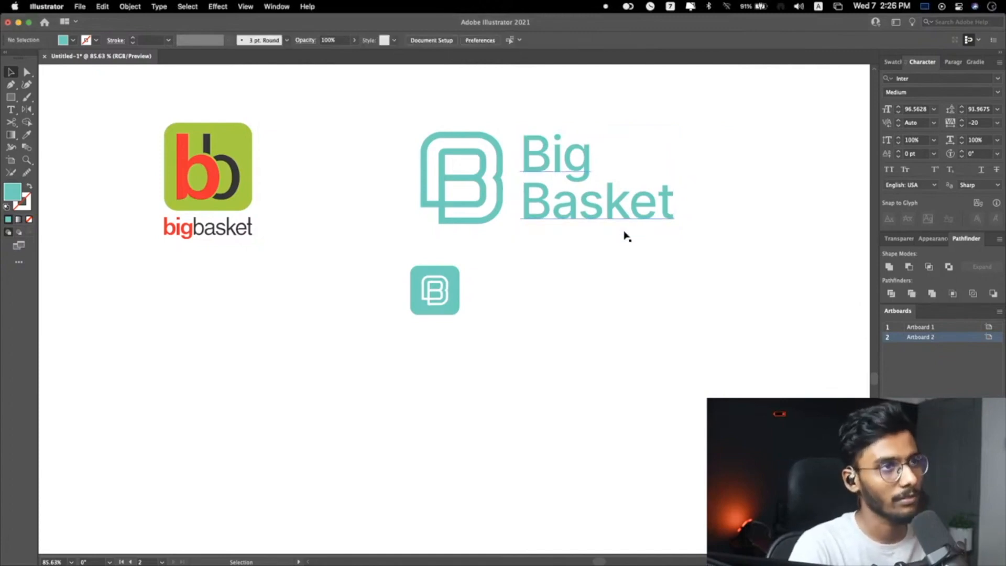
Step: Review the original bigbasket logo, the teal redesign and the new app icon together on the second artboard
scroll(595, 321, down, 4)
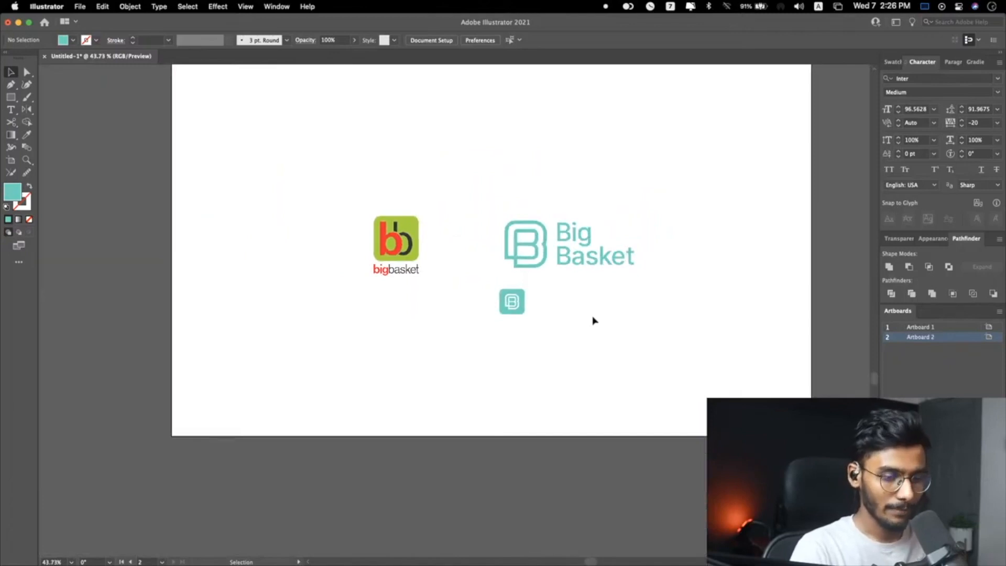
scroll(595, 321, up, 5)
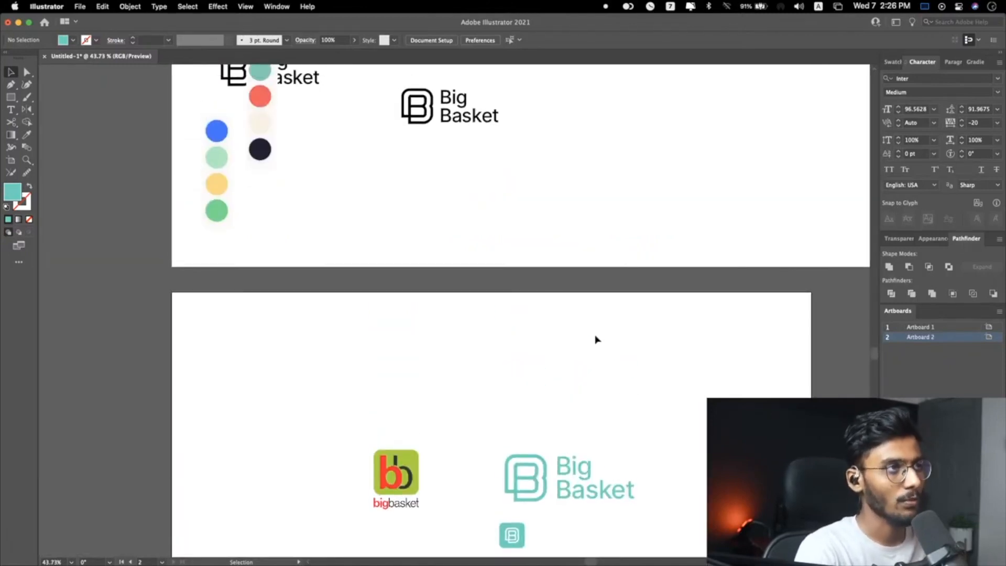
scroll(596, 339, down, 3)
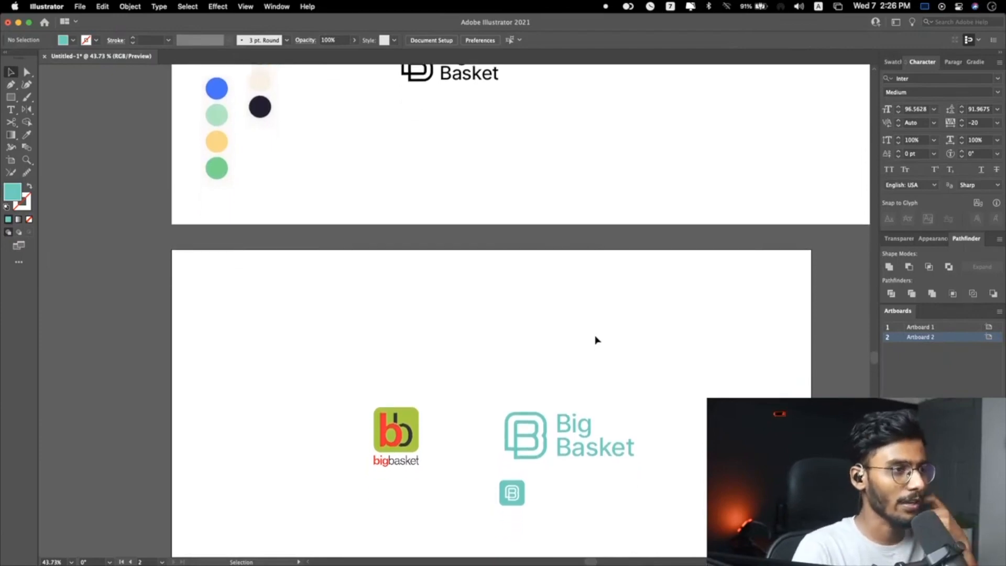
scroll(595, 340, down, 1)
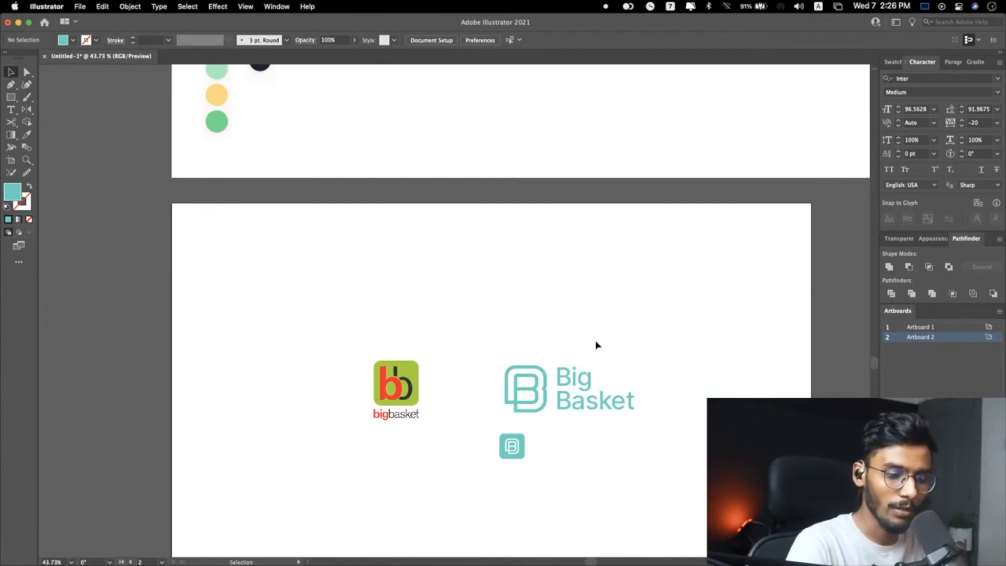
scroll(615, 368, down, 3)
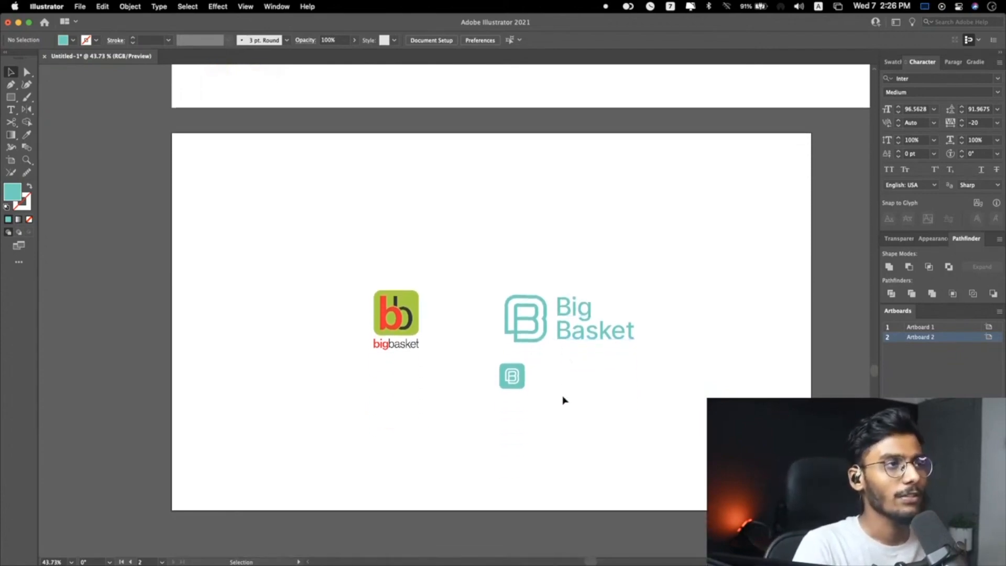
scroll(564, 400, down, 1)
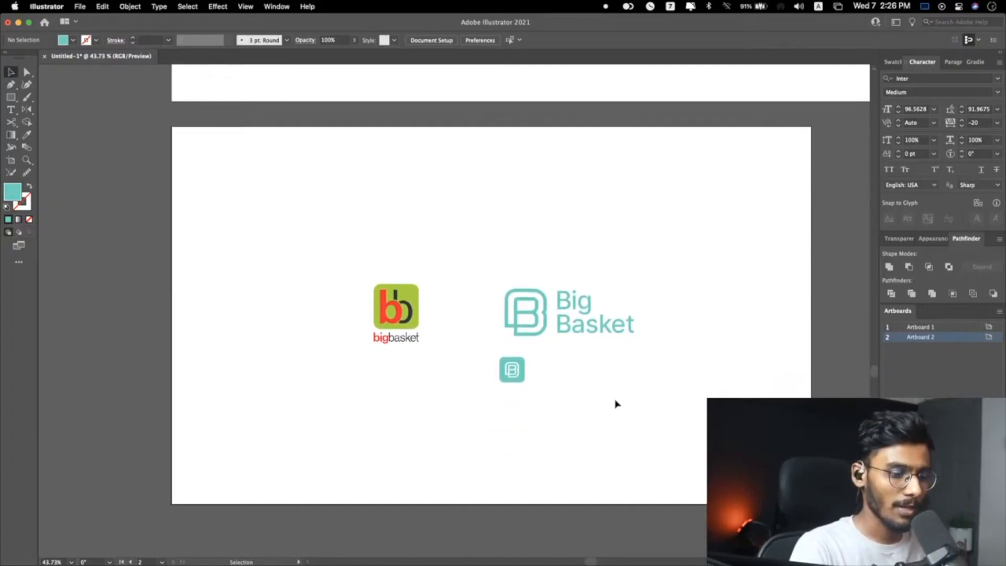
scroll(617, 403, right, 5)
scroll(612, 420, left, 5)
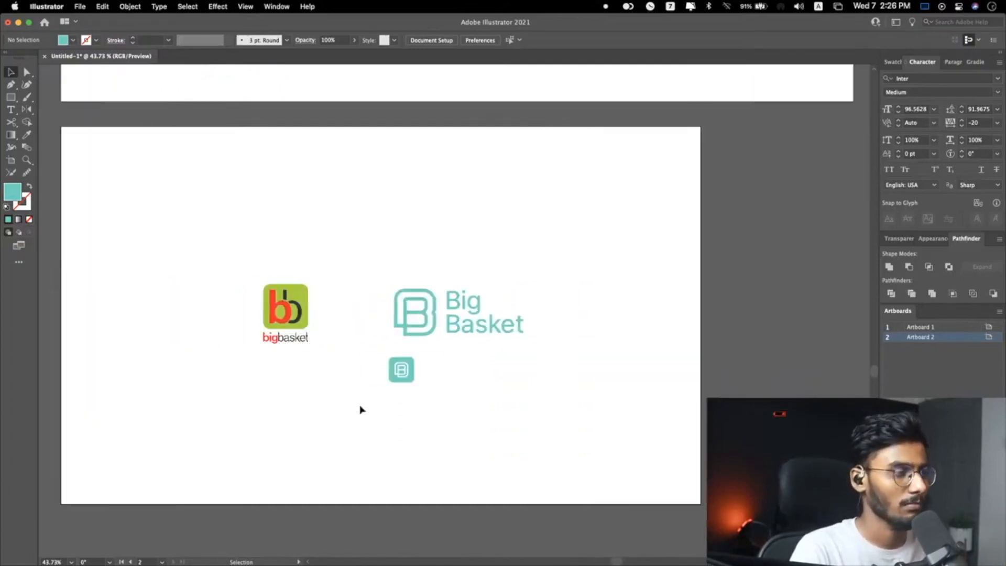
scroll(660, 371, right, 4)
scroll(637, 391, right, 4)
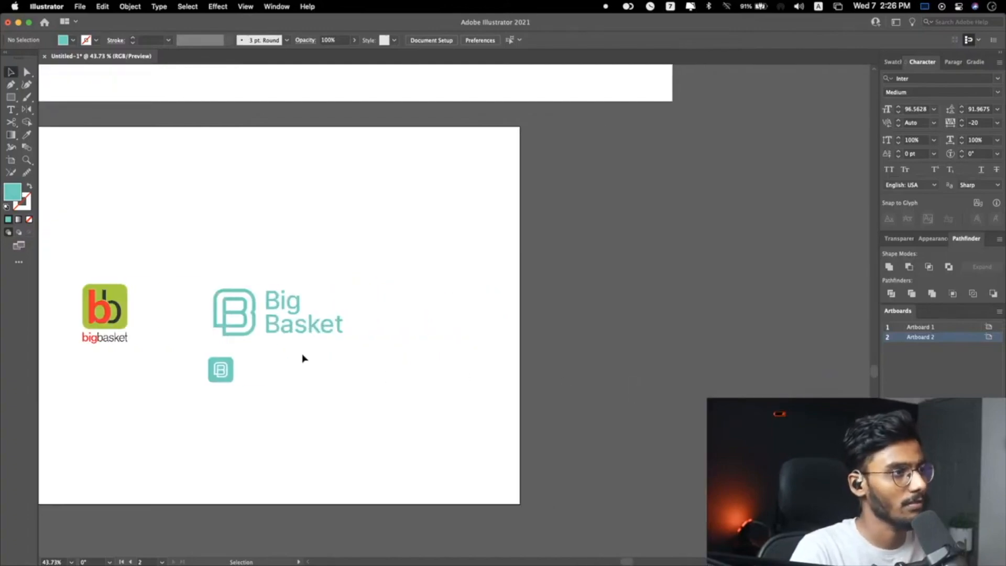
scroll(430, 298, left, 2)
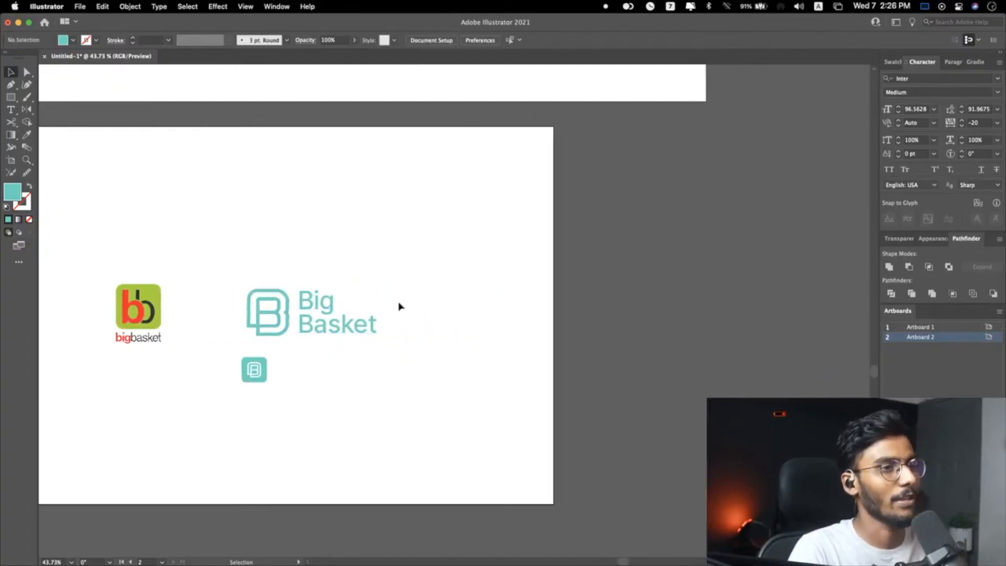
scroll(400, 307, left, 3)
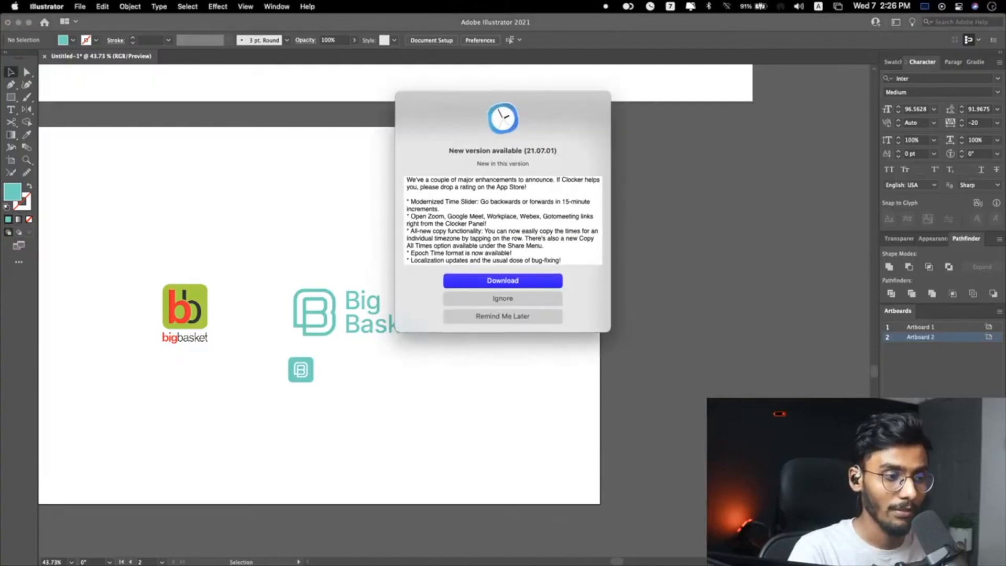
Step: Ignore the offered Clocker update to version 21.07.01
click(492, 299)
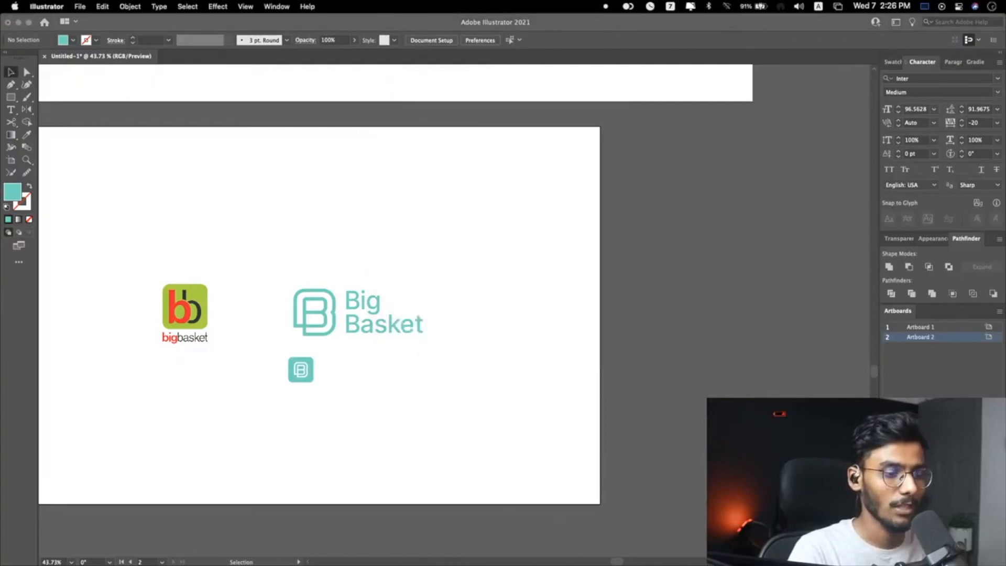